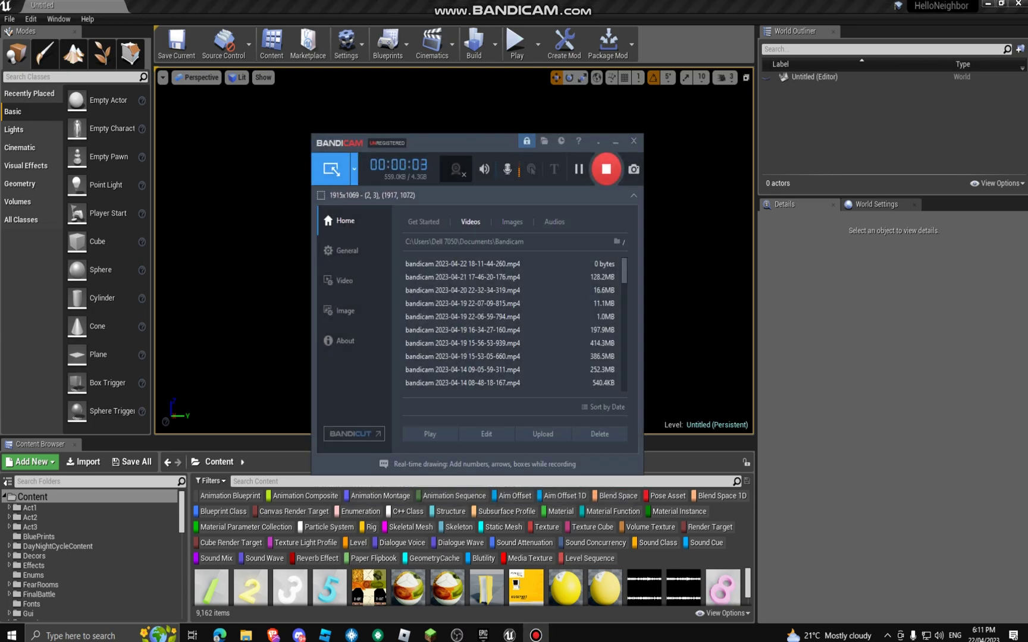
# Minimize the Bandicam recorder to reveal the empty untitled level with 0 actors.
pyautogui.click(615, 141)
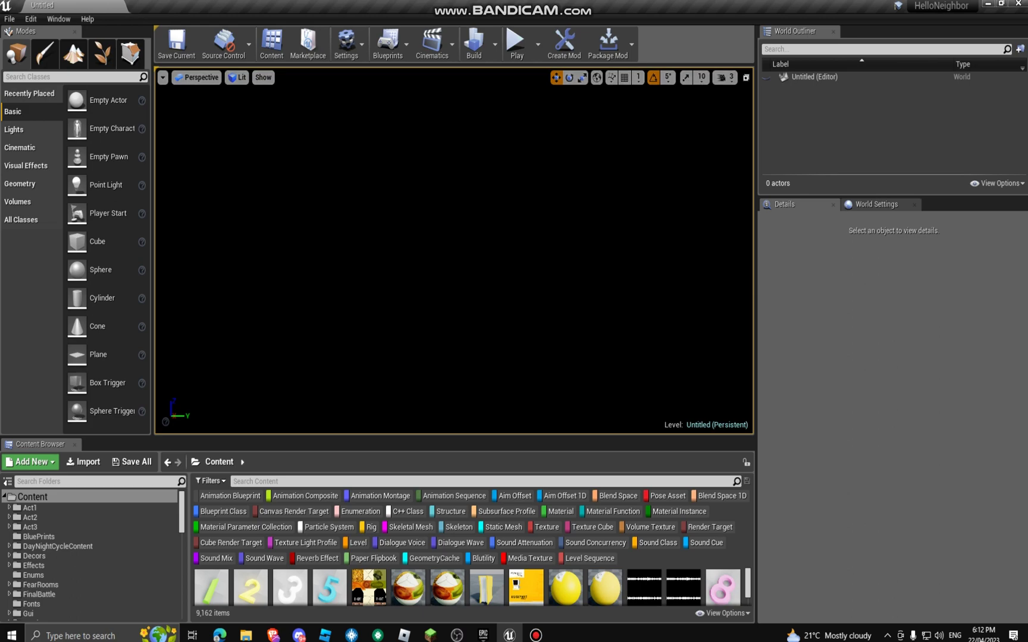
# Start a new blank level and bring up the New Game Mod dialog.
pyautogui.click(9, 19)
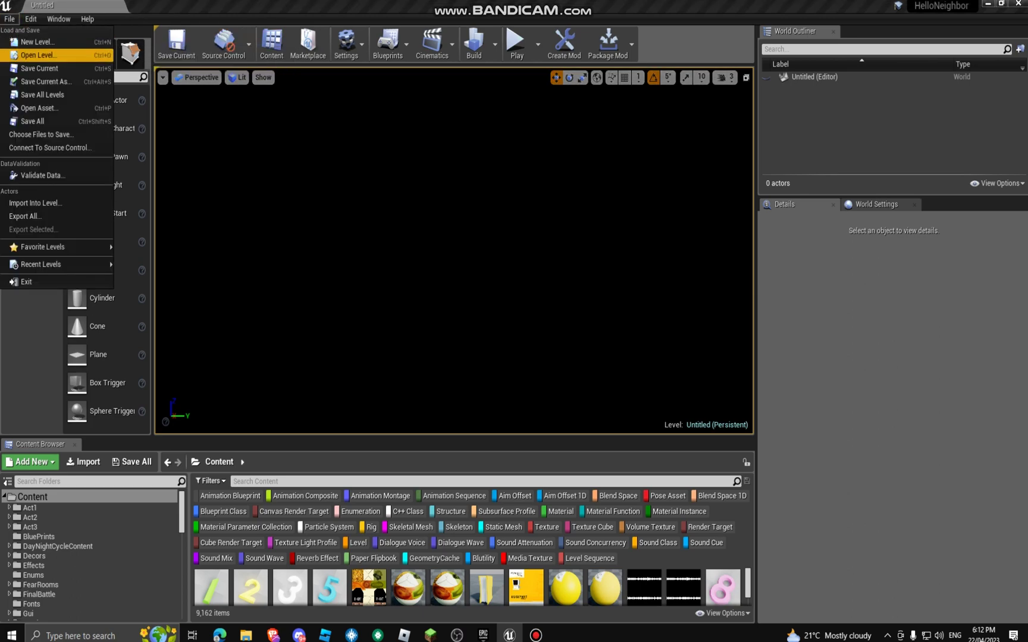
pyautogui.click(36, 41)
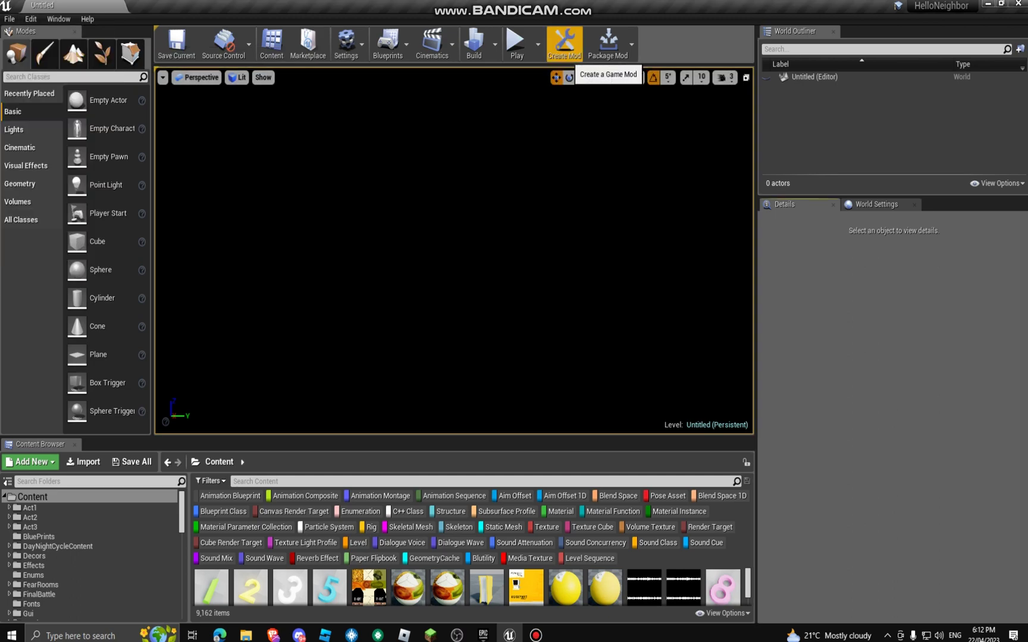
pyautogui.click(565, 42)
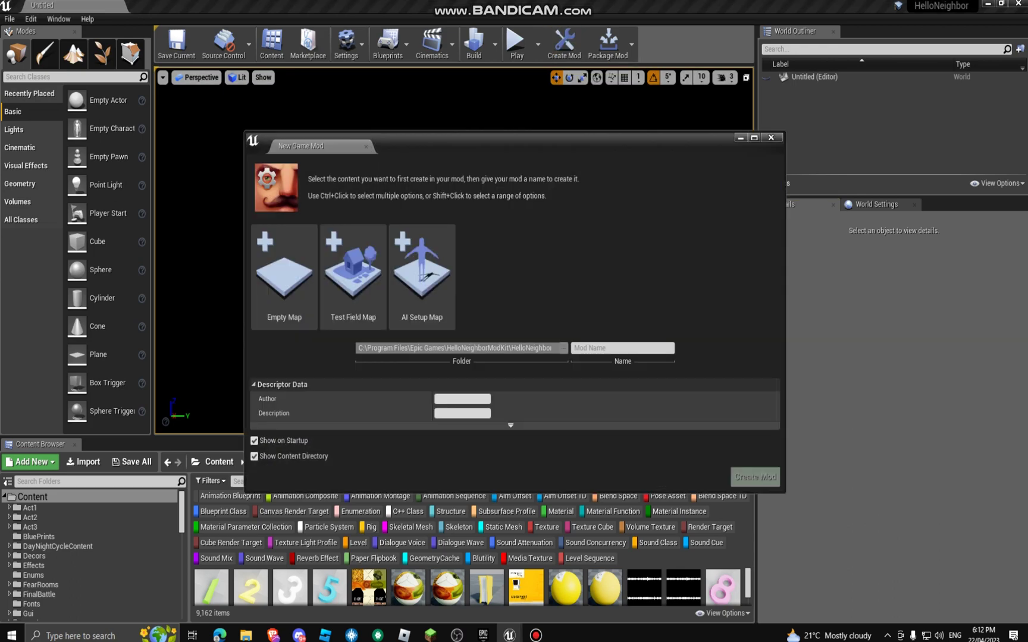
# Close the New Game Mod dialog and delete the HelloFactory Content folder.
pyautogui.click(772, 138)
pyautogui.scroll(-5, 92, 555)
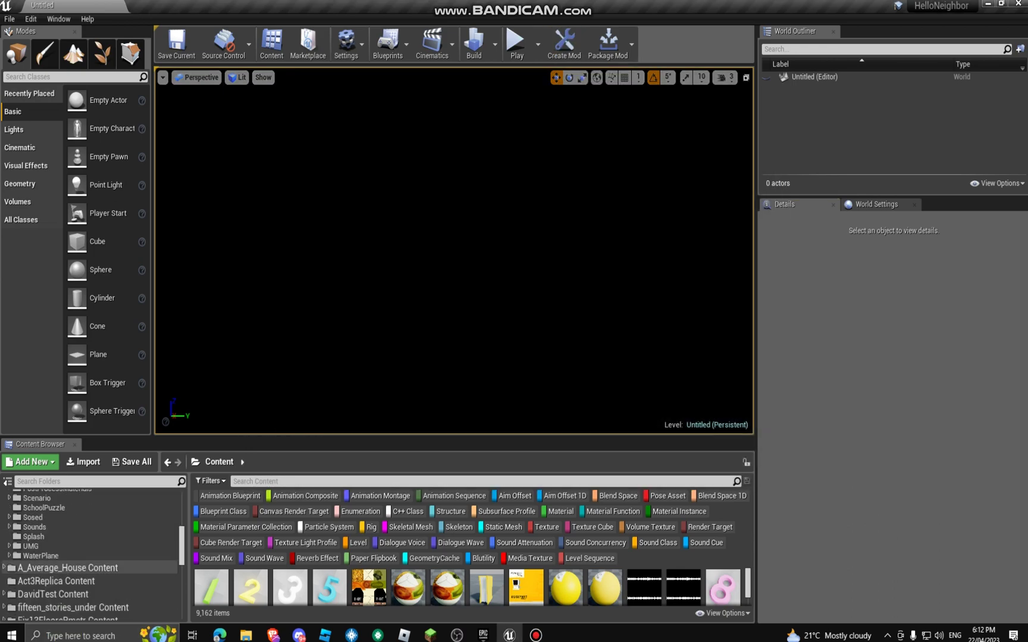
pyautogui.scroll(-3, 92, 554)
pyautogui.scroll(-3, 92, 554)
pyautogui.scroll(-3, 93, 554)
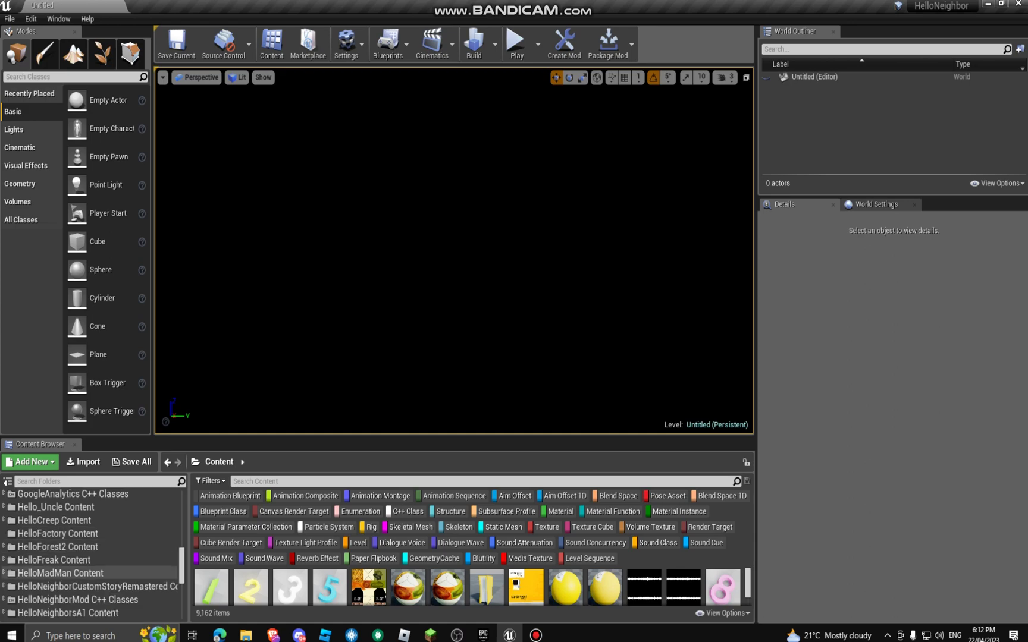
pyautogui.click(58, 533)
pyautogui.rightClick(58, 534)
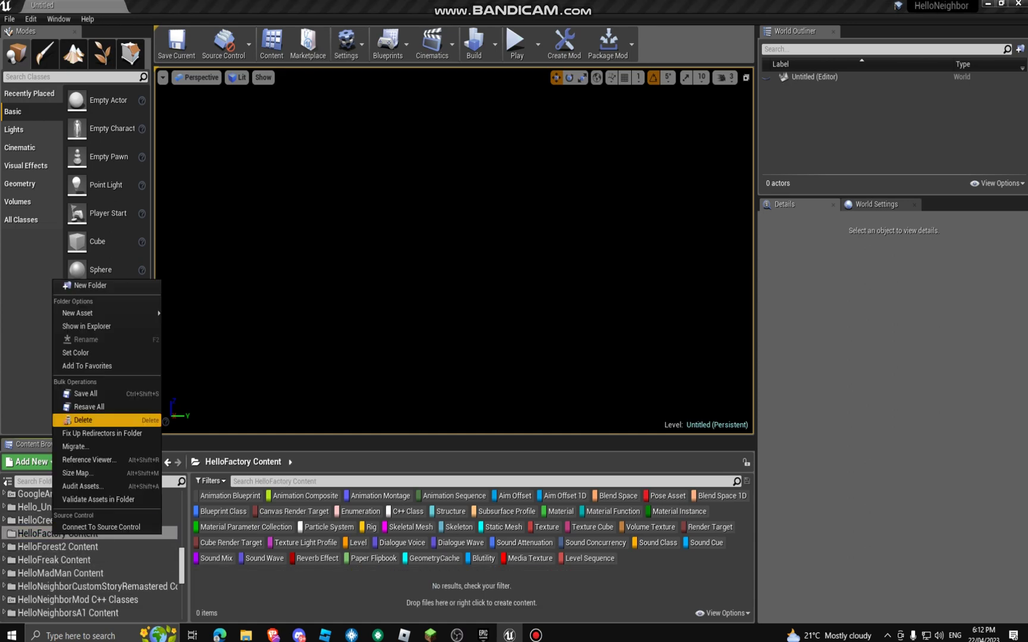
pyautogui.click(83, 420)
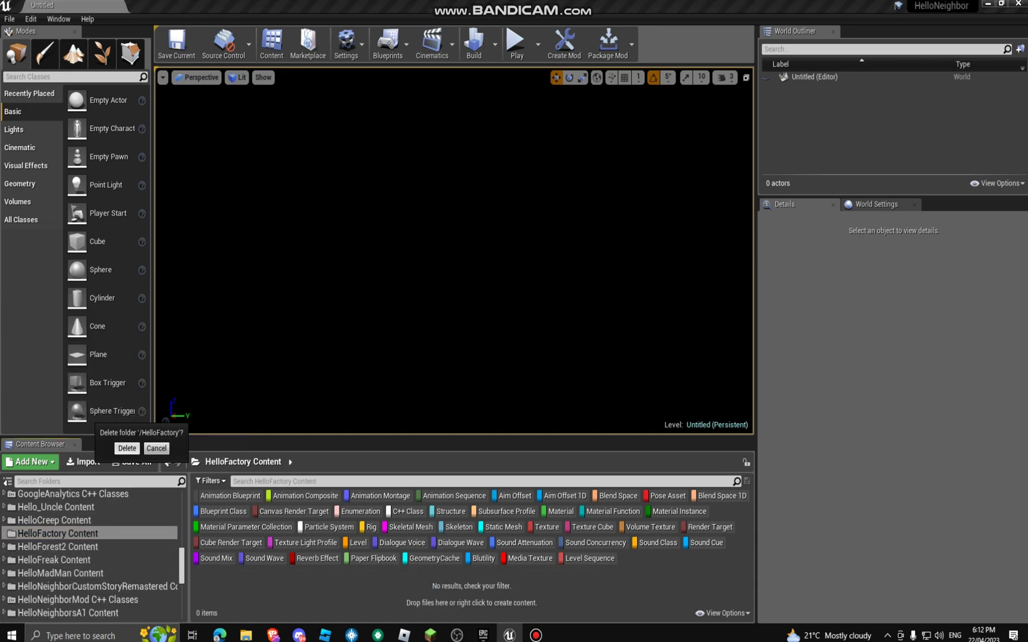
pyautogui.scroll(5, 59, 533)
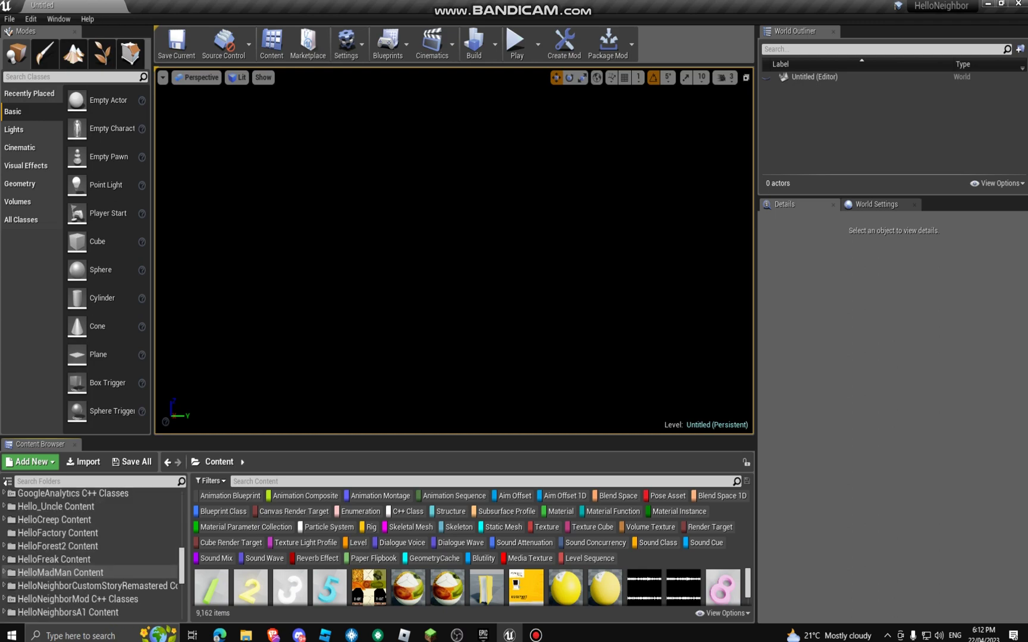
# Retry deleting HelloFactory Content, then reopen the New Game Mod dialog.
pyautogui.click(57, 533)
pyautogui.rightClick(58, 533)
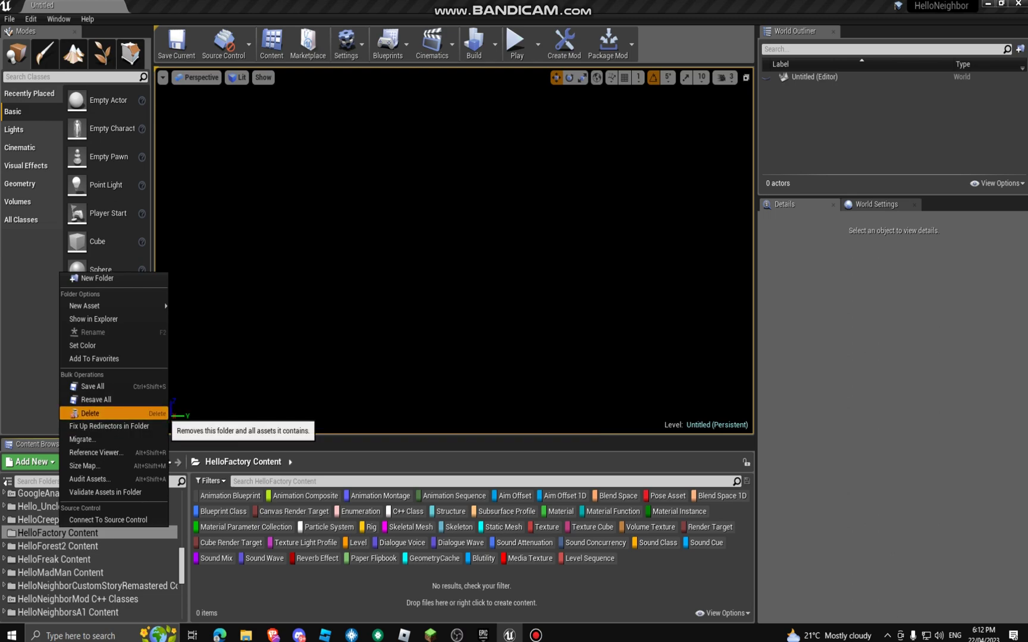
pyautogui.click(113, 413)
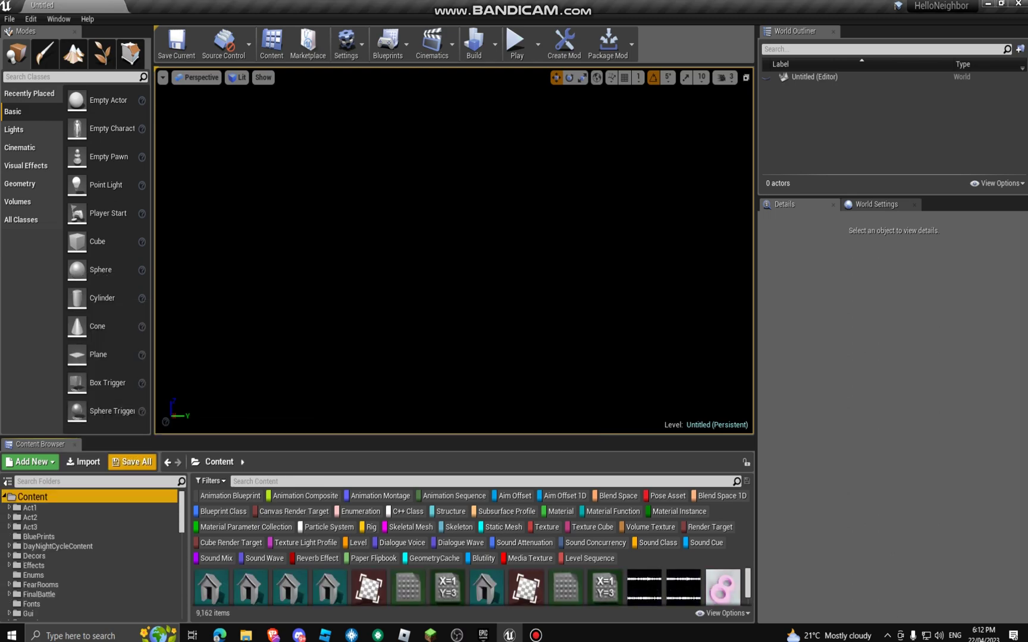
pyautogui.scroll(-5, 71, 539)
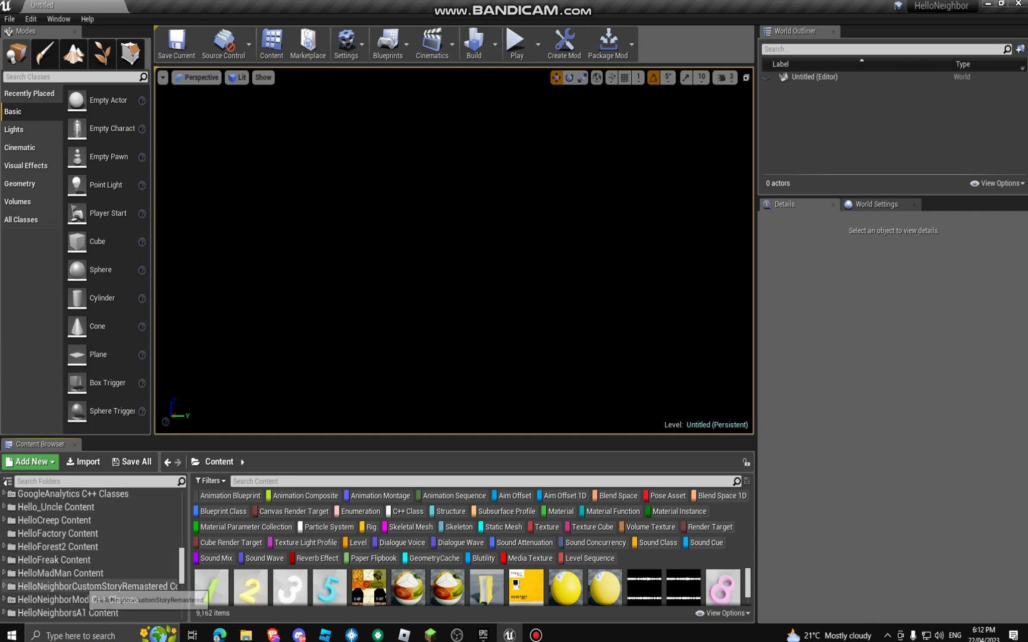
pyautogui.scroll(-3, 70, 539)
pyautogui.click(58, 533)
pyautogui.rightClick(58, 533)
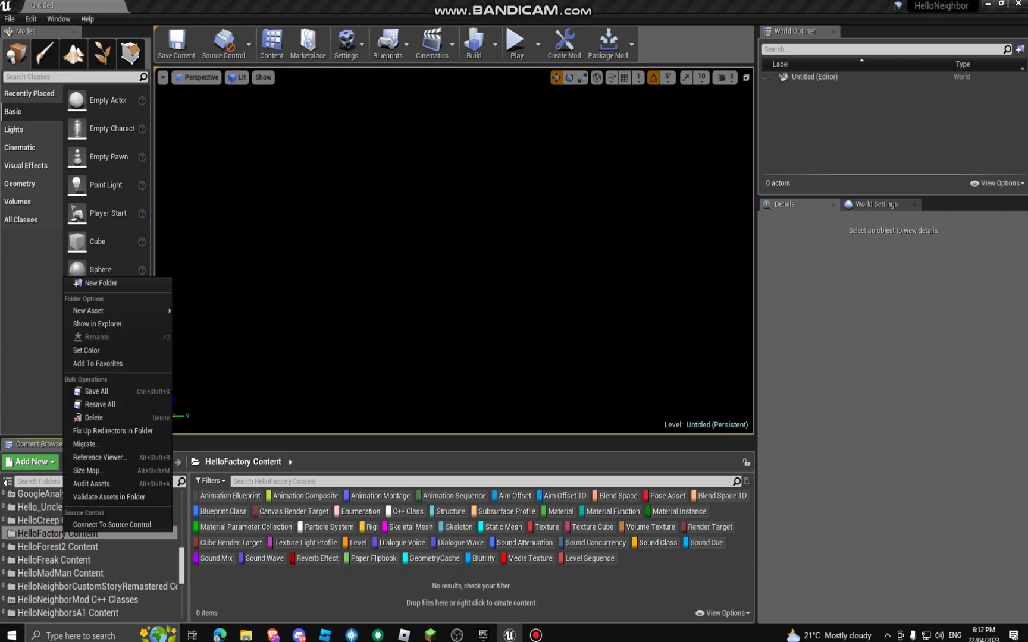
pyautogui.press('Escape')
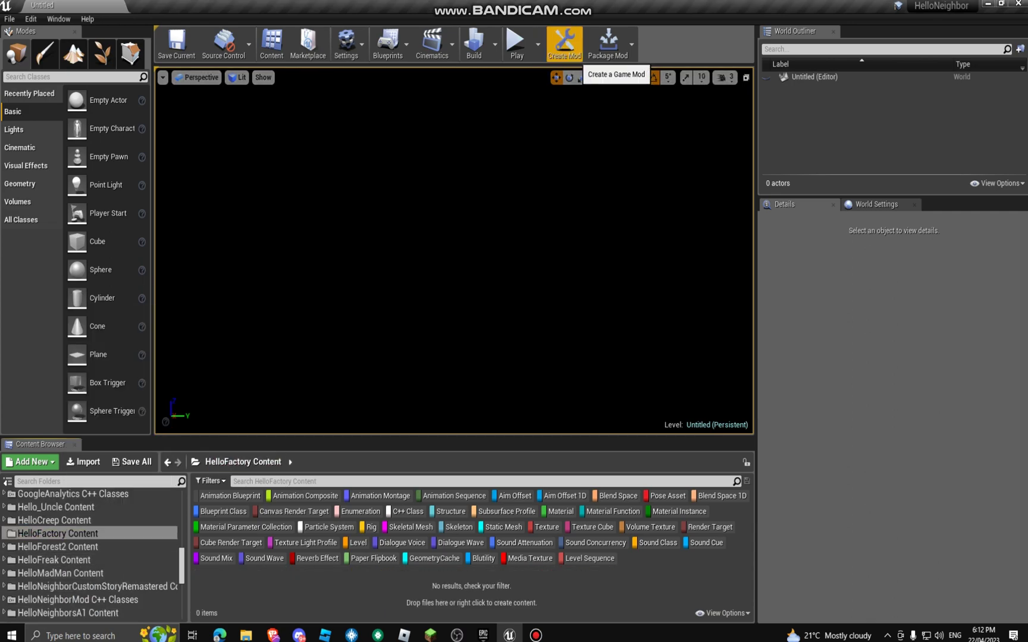
pyautogui.scroll(3, 89, 546)
pyautogui.scroll(5, 88, 546)
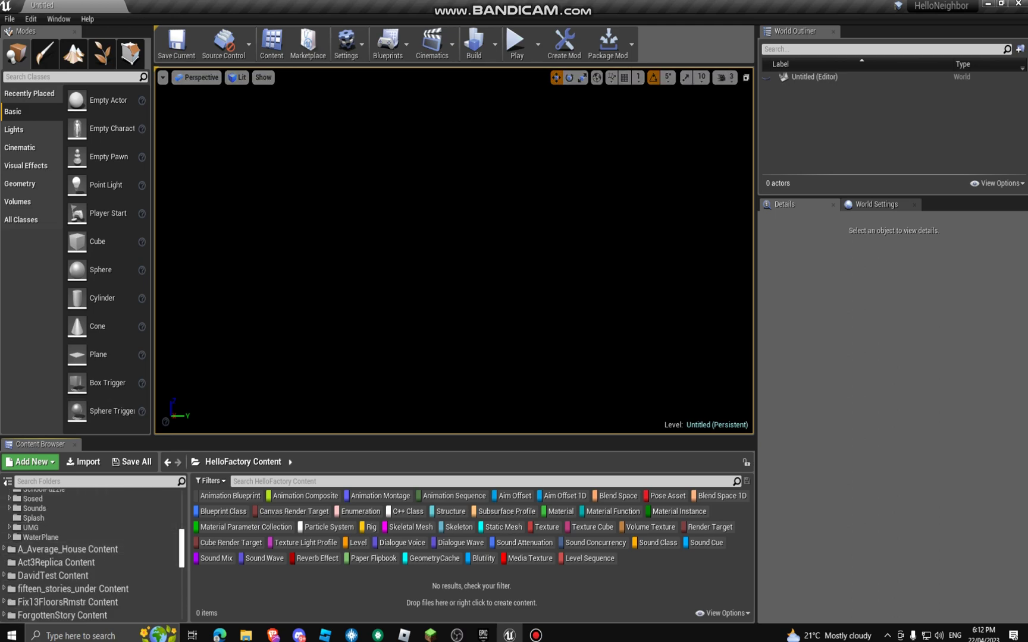
pyautogui.scroll(5, 88, 546)
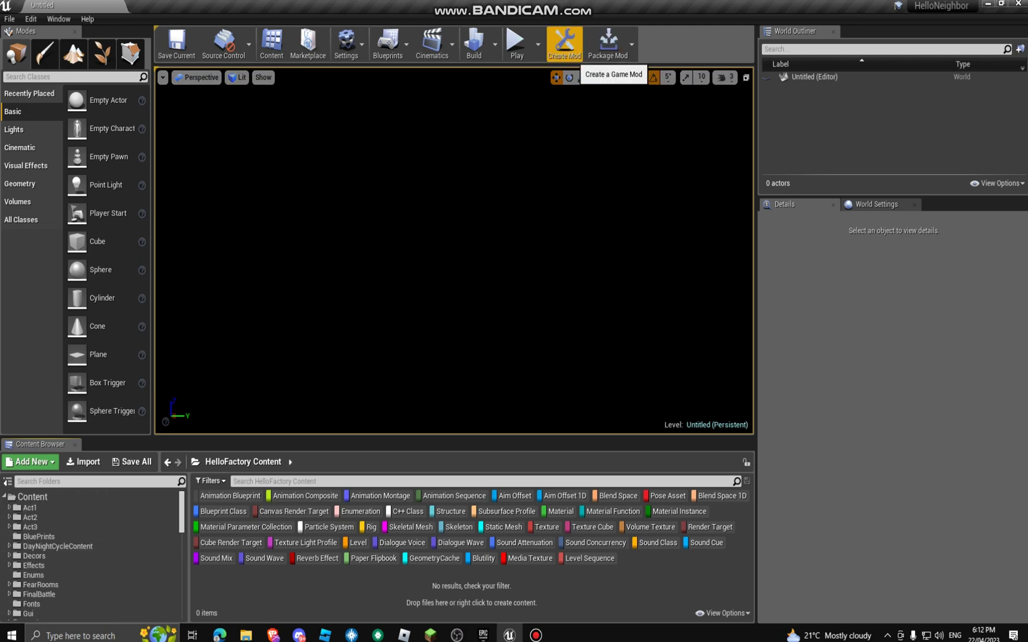
pyautogui.click(563, 44)
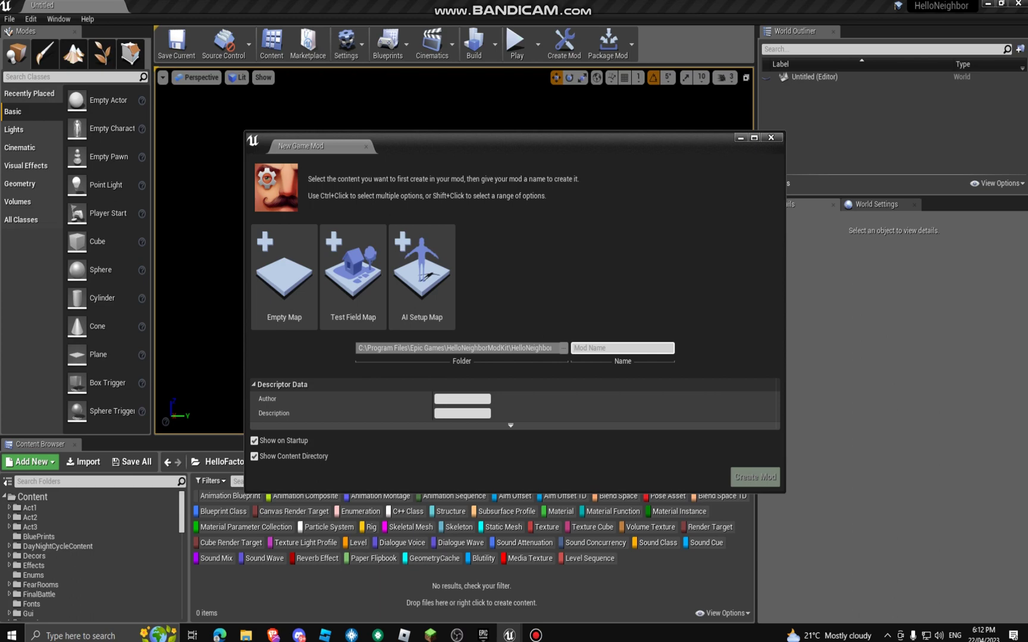
pyautogui.write('HelloFac')
pyautogui.write('tory')
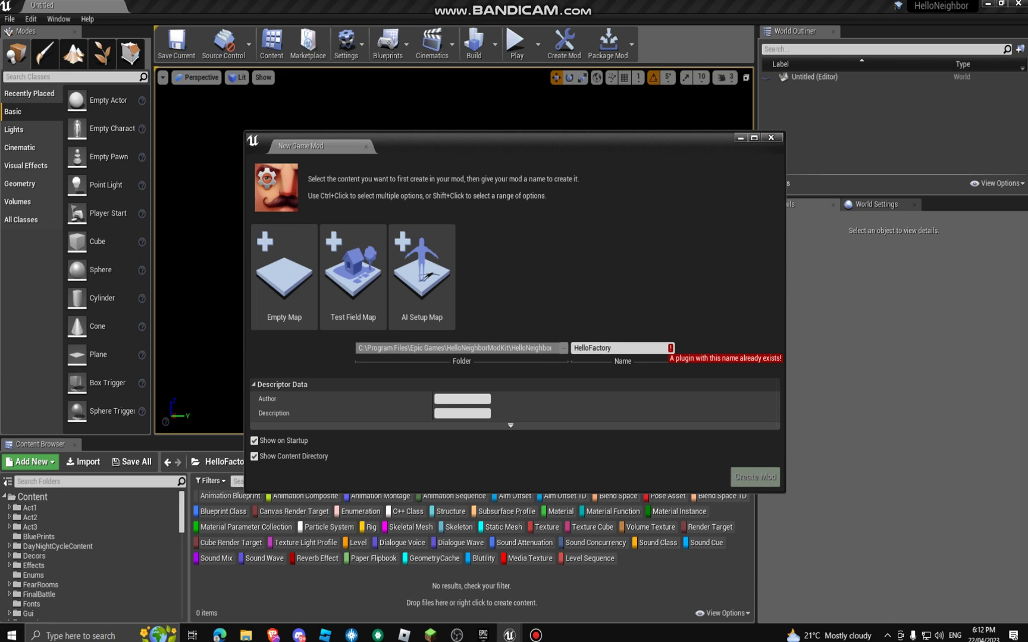
pyautogui.scroll(-3, 88, 553)
pyautogui.scroll(-5, 88, 554)
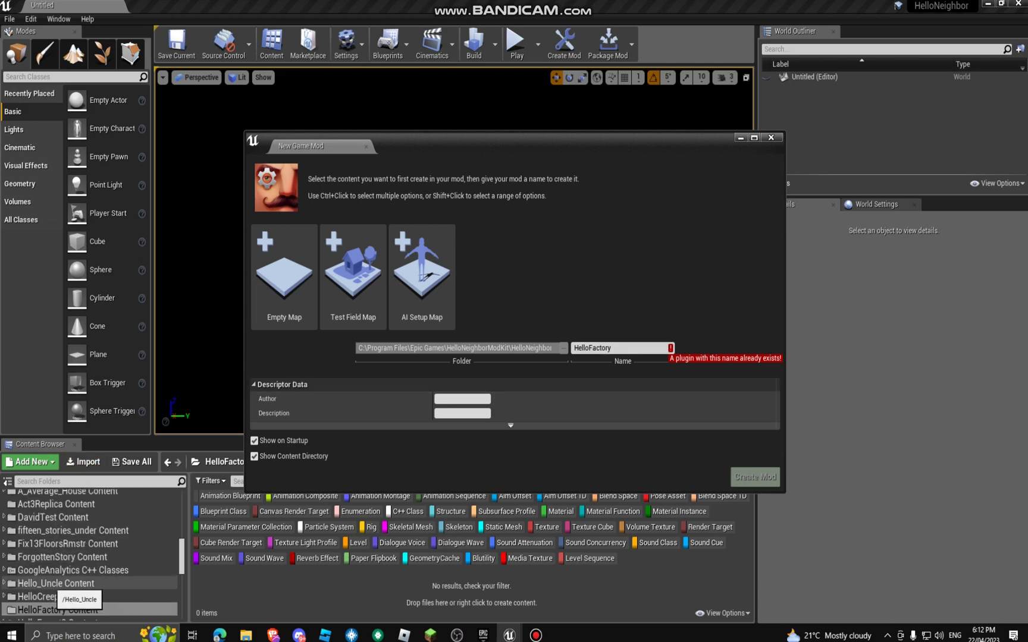
# Delete HelloFactory Content again, answer the prompt, and reselect the HelloFactory mod name.
pyautogui.rightClick(58, 533)
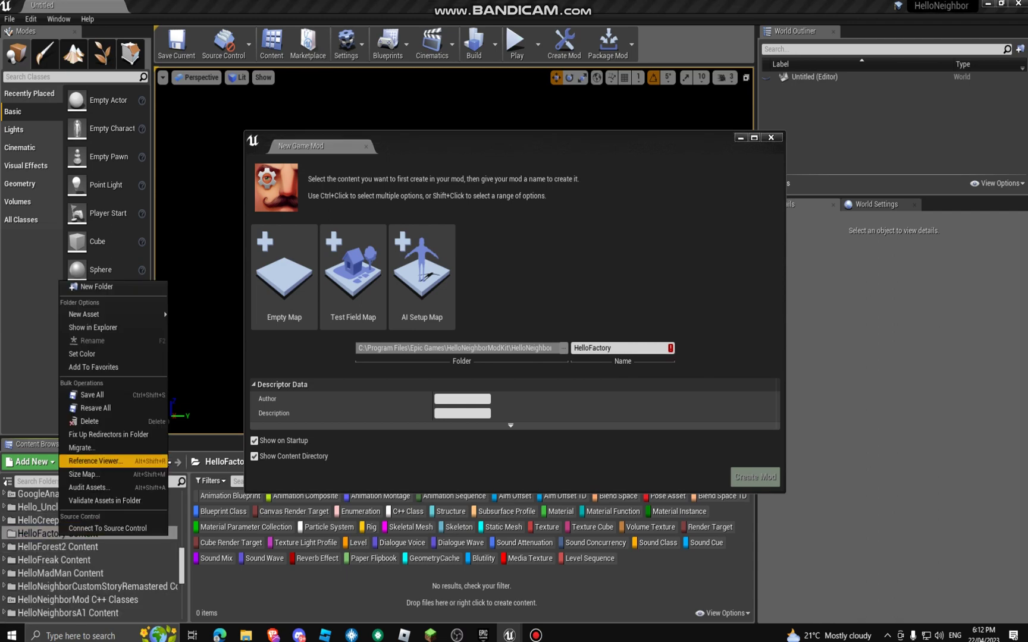
pyautogui.click(97, 421)
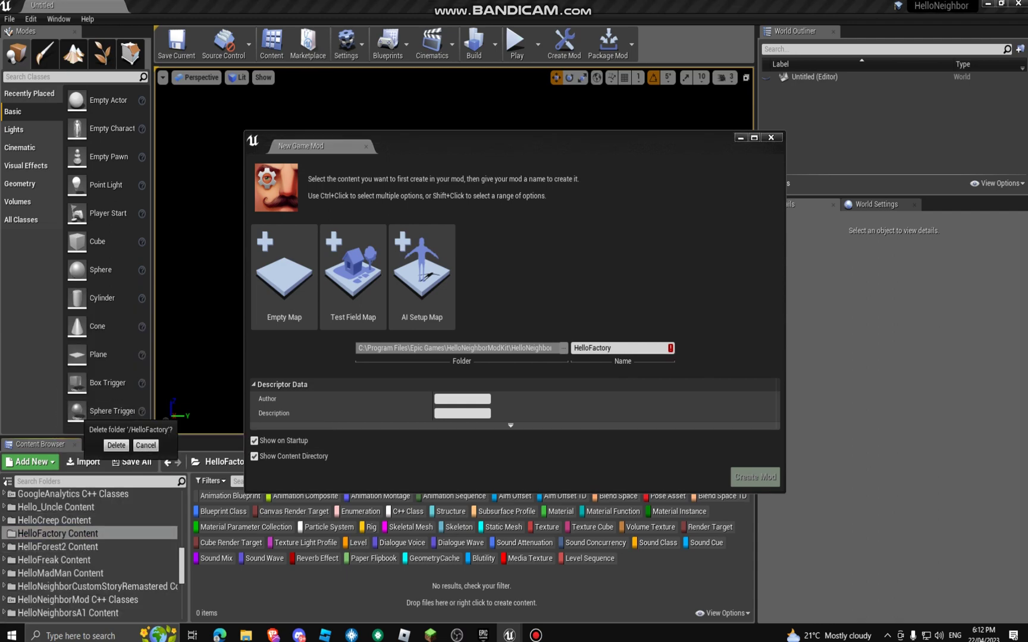
pyautogui.click(116, 445)
pyautogui.scroll(5, 89, 554)
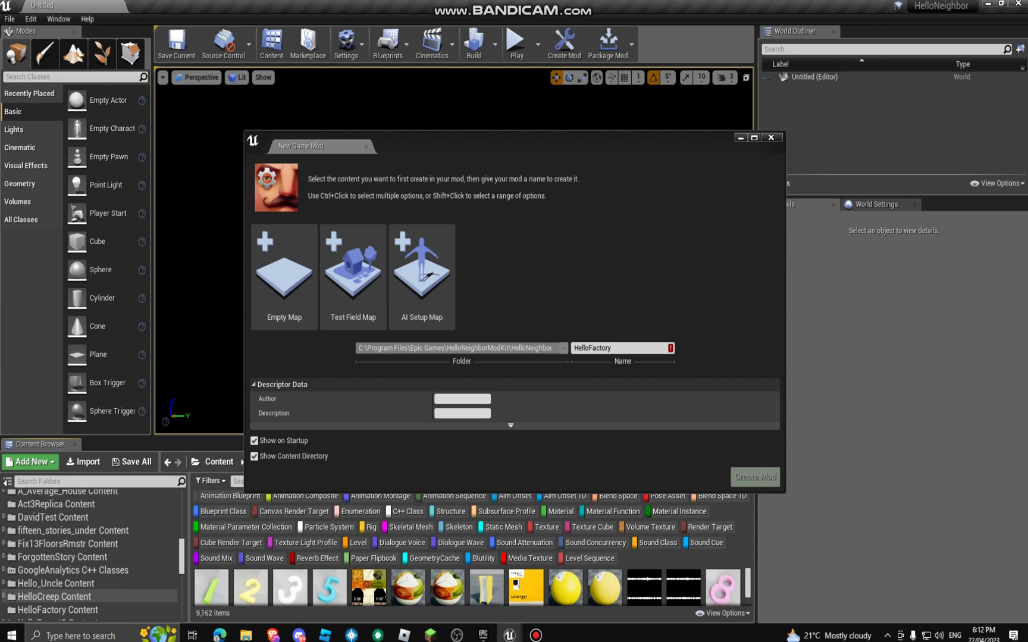
pyautogui.scroll(-2, 88, 594)
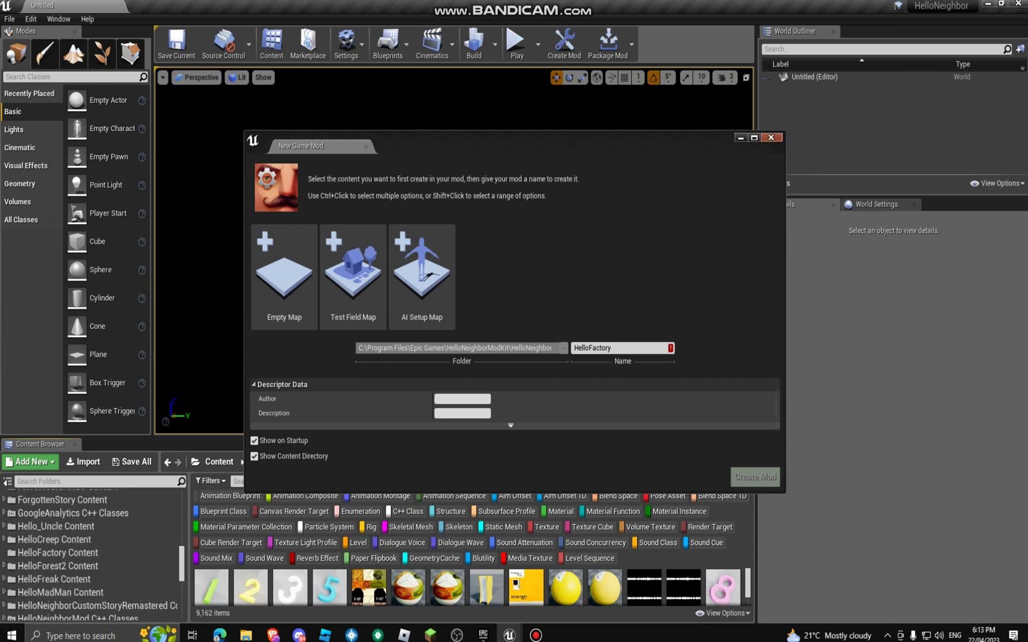
pyautogui.click(610, 348)
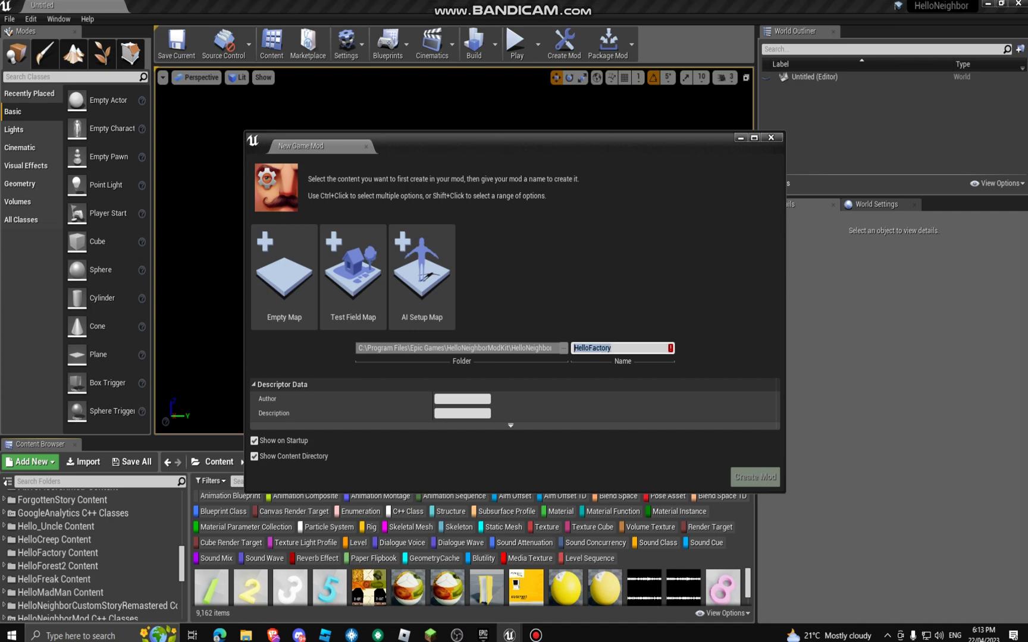
pyautogui.write('Fac')
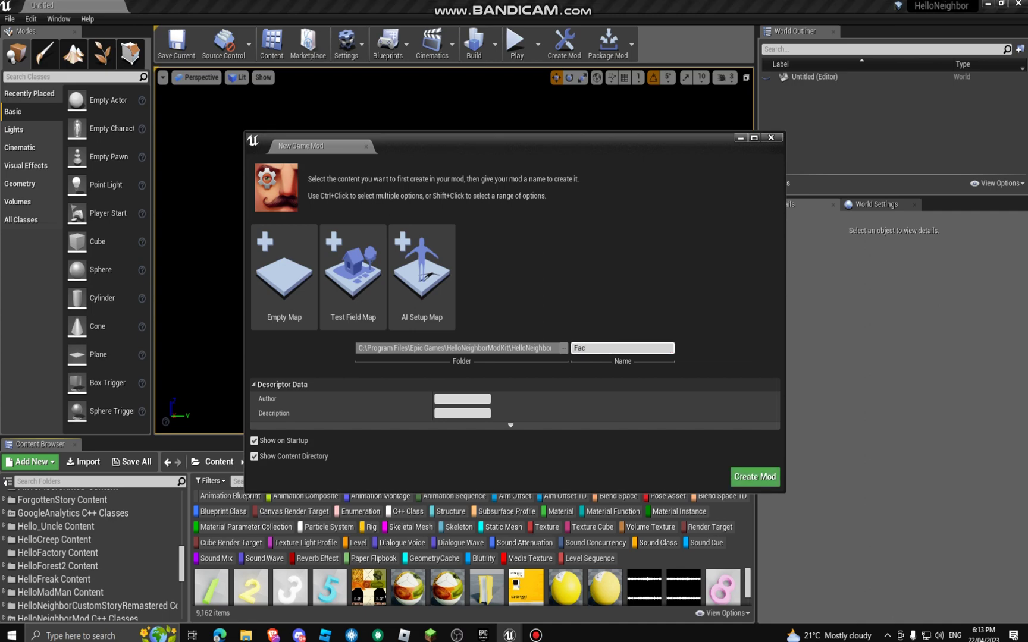
pyautogui.write('tory')
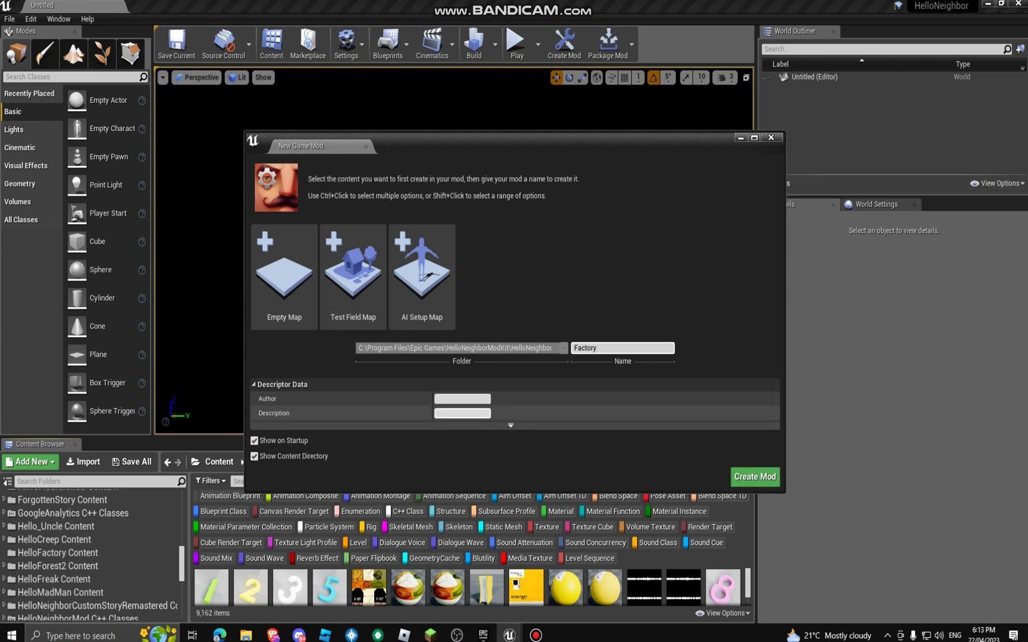
# Correct the mod author, close the New Game Mod dialog, and browse HelloFactory Content.
pyautogui.click(461, 400)
pyautogui.write('Øwne')
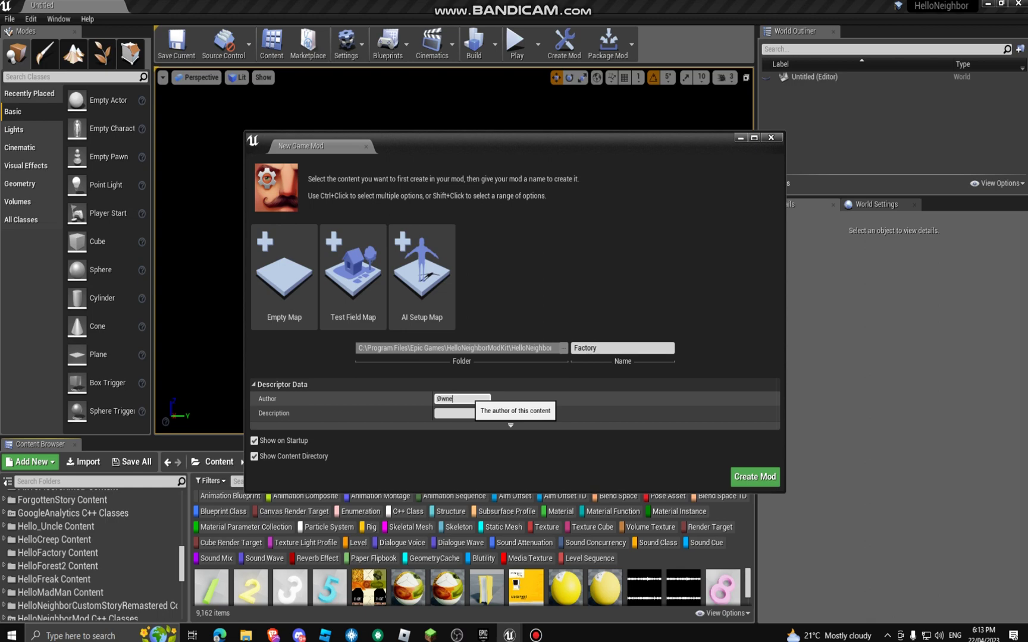
pyautogui.press('BackSpace')
pyautogui.press('BackSpace')
pyautogui.press('BackSpace')
pyautogui.press('BackSpace')
pyautogui.press('BackSpace')
pyautogui.press('BackSpace')
pyautogui.click(473, 399)
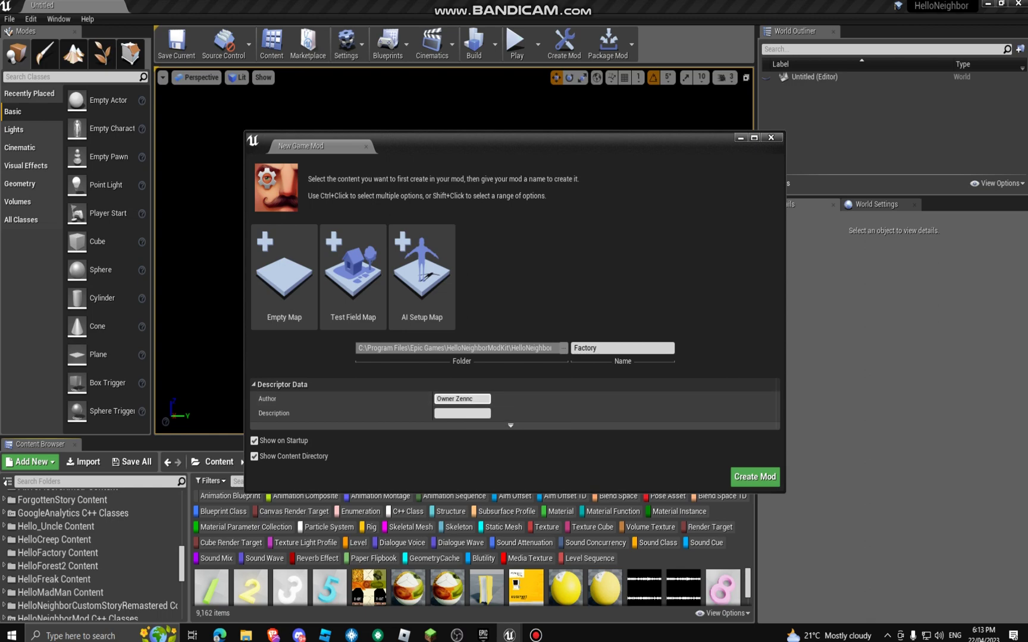
pyautogui.click(771, 138)
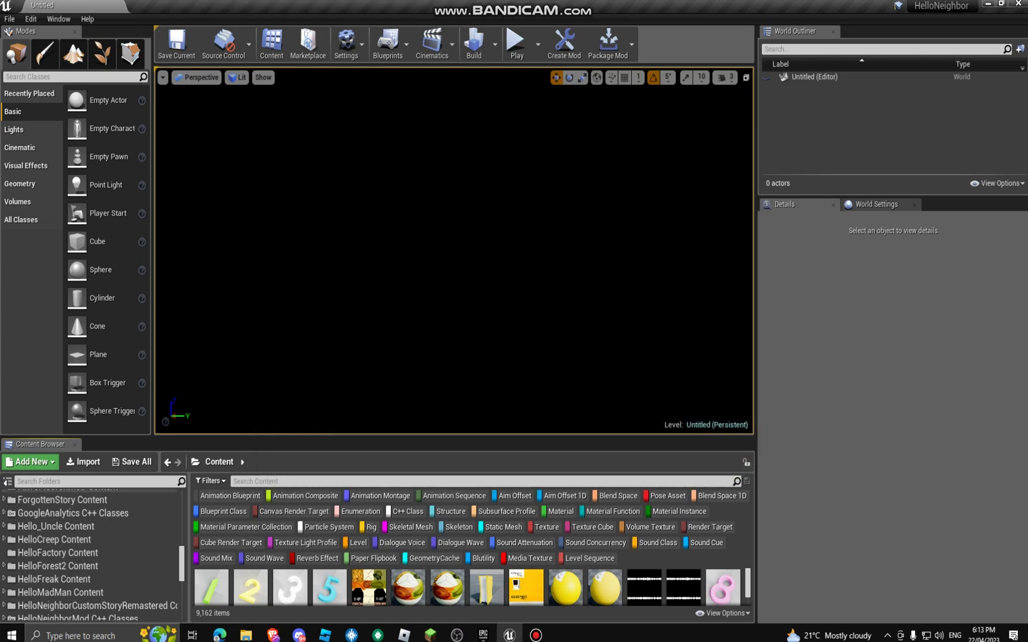
pyautogui.scroll(-3, 88, 554)
pyautogui.scroll(3, 89, 553)
pyautogui.scroll(2, 89, 553)
pyautogui.scroll(-1, 88, 554)
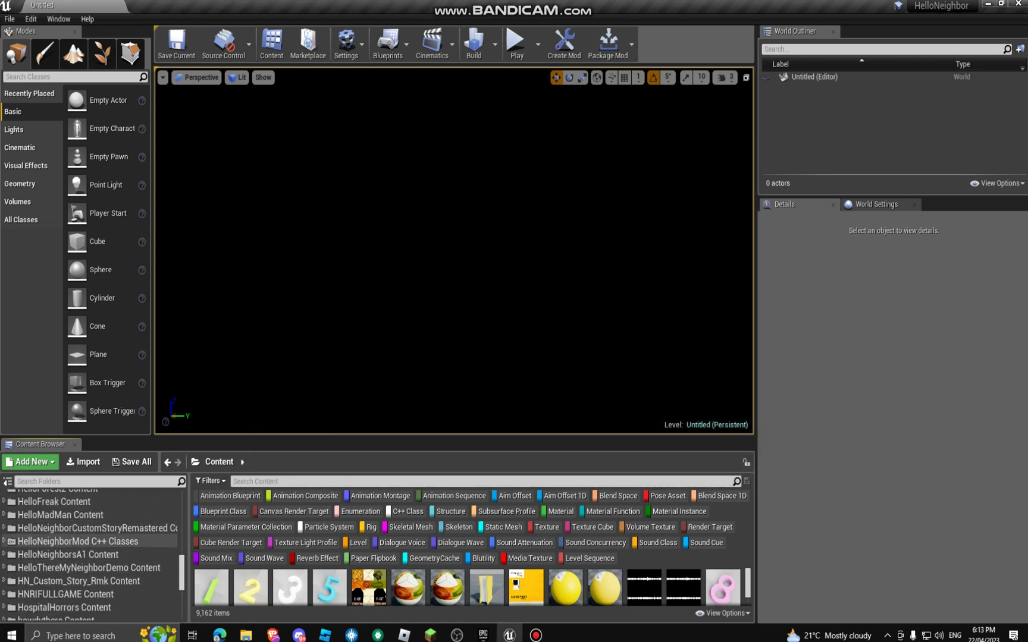
pyautogui.click(57, 495)
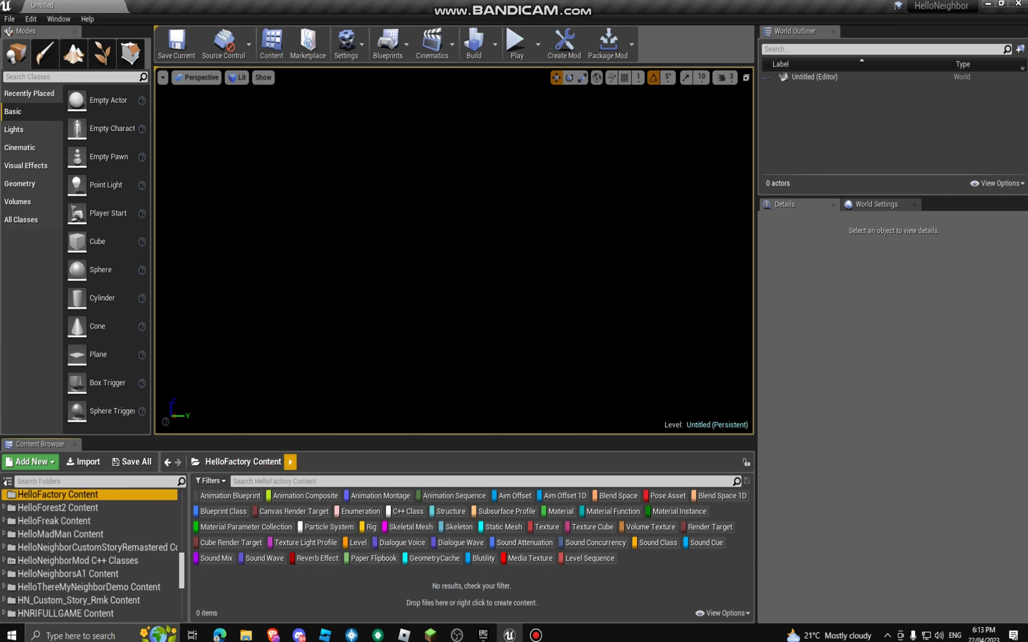
pyautogui.scroll(4, 88, 554)
pyautogui.scroll(2, 89, 554)
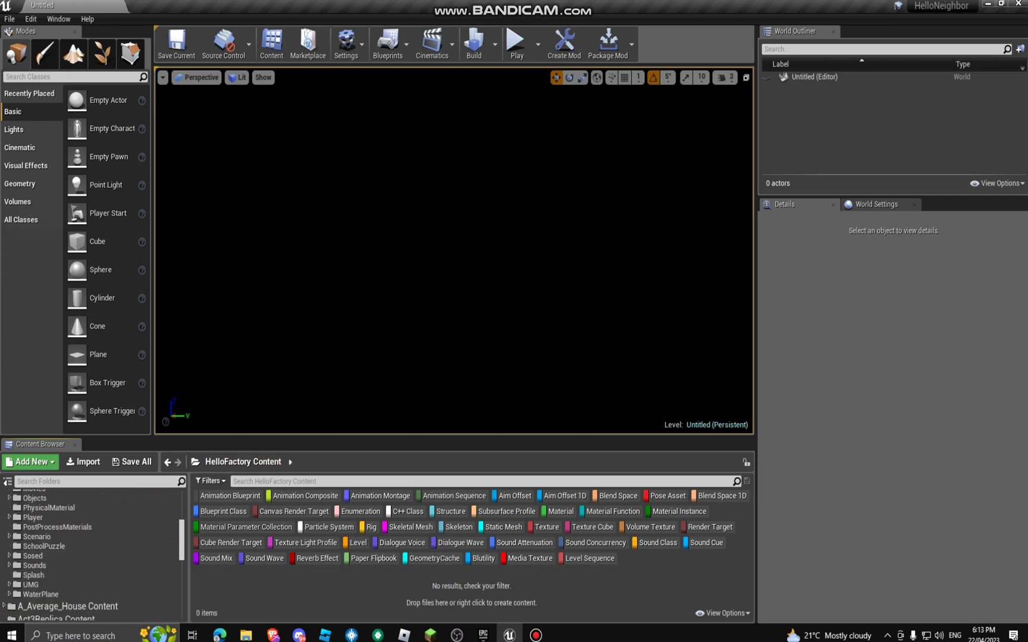
# Create a new level from the Default template with its checkerboard floor.
pyautogui.click(10, 18)
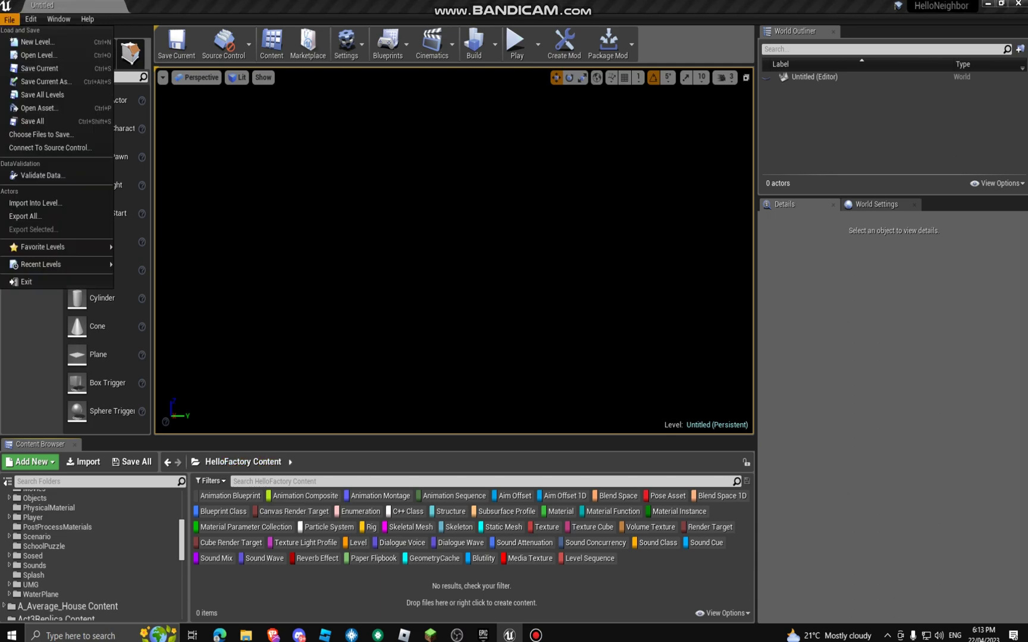
pyautogui.click(25, 39)
pyautogui.click(425, 249)
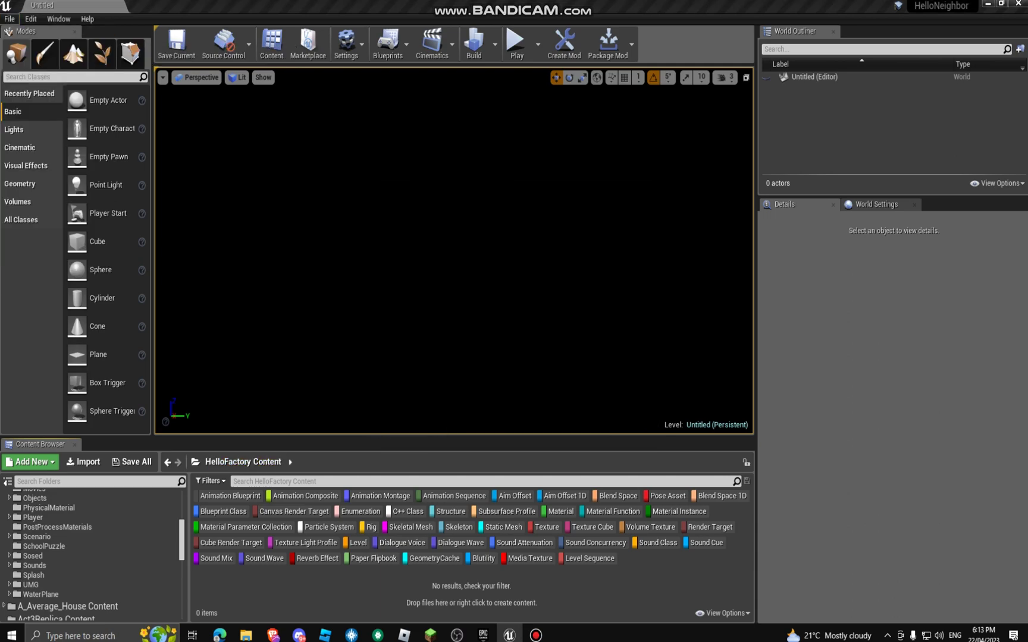
pyautogui.moveTo(449, 242); pyautogui.dragTo(483, 240, button='right')
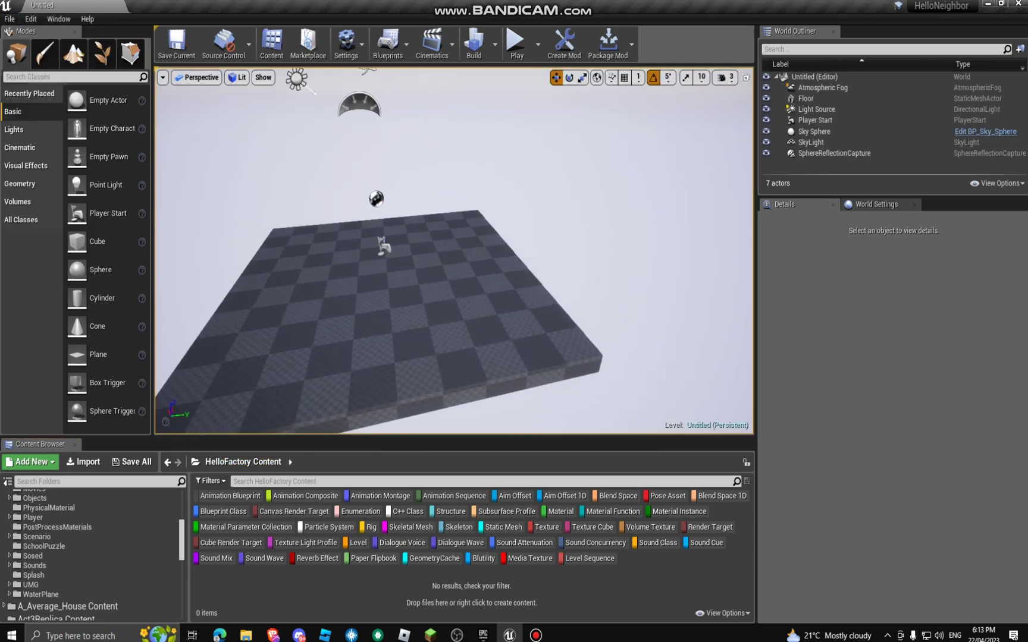
pyautogui.click(9, 19)
# Replace it with a new Empty Level containing zero actors.
pyautogui.click(10, 19)
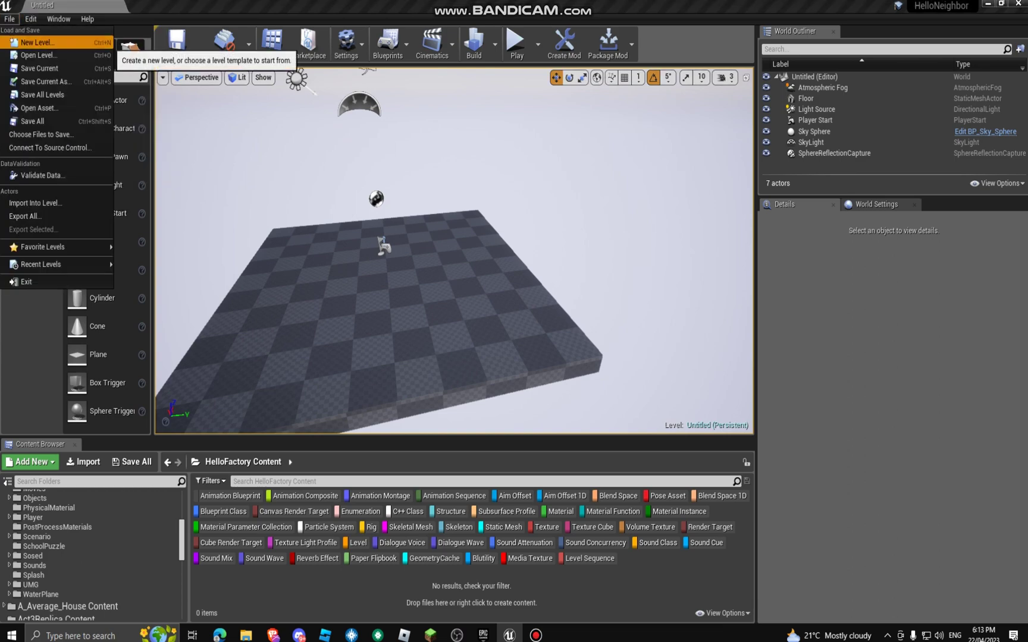
pyautogui.click(25, 39)
pyautogui.click(598, 249)
pyautogui.moveTo(450, 241); pyautogui.dragTo(498, 241, button='right')
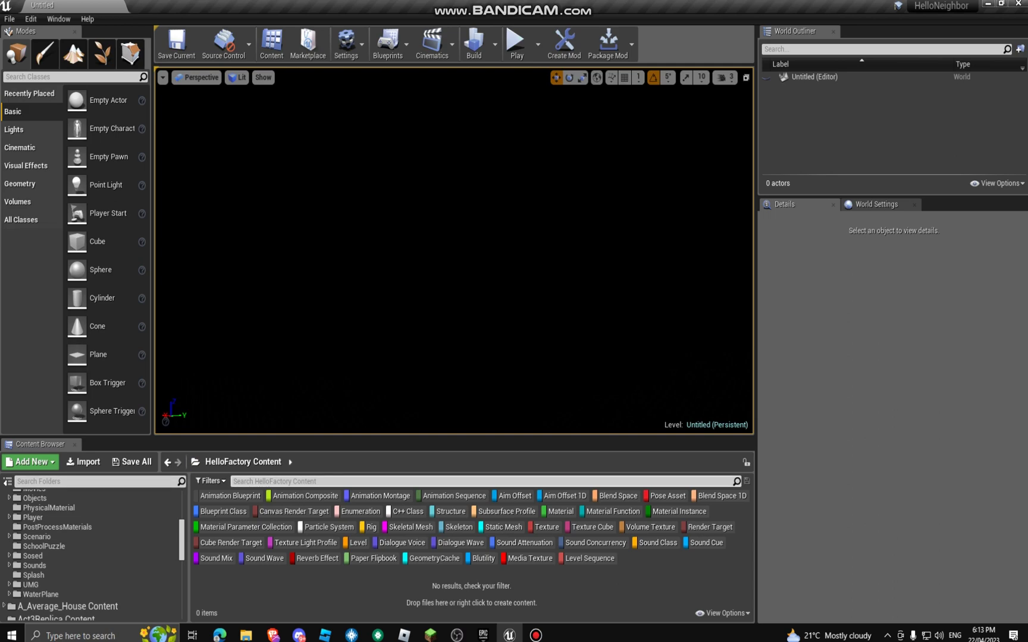
pyautogui.click(242, 461)
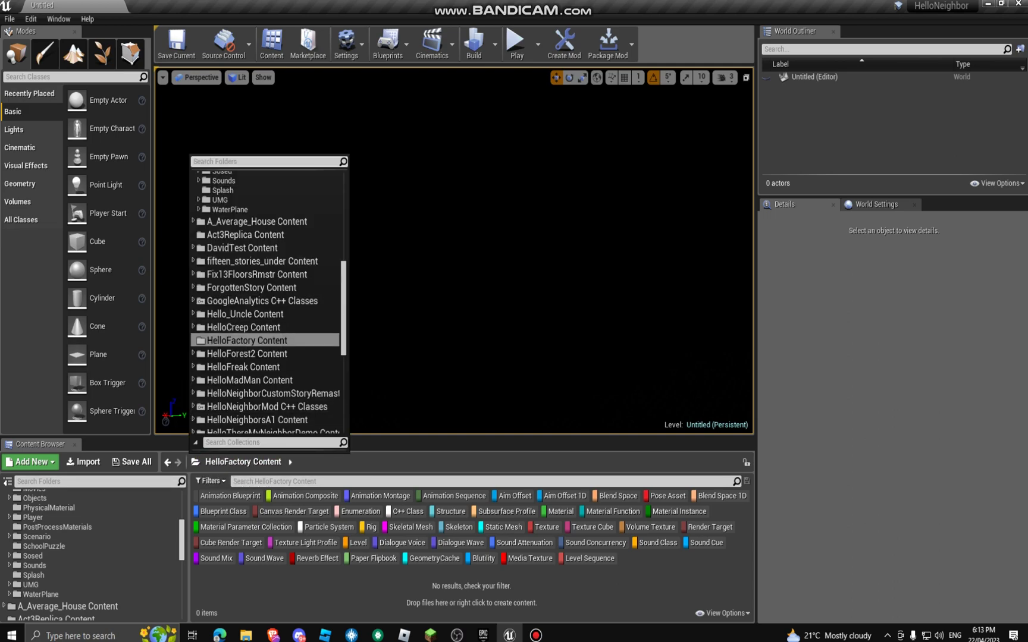
pyautogui.click(481, 241)
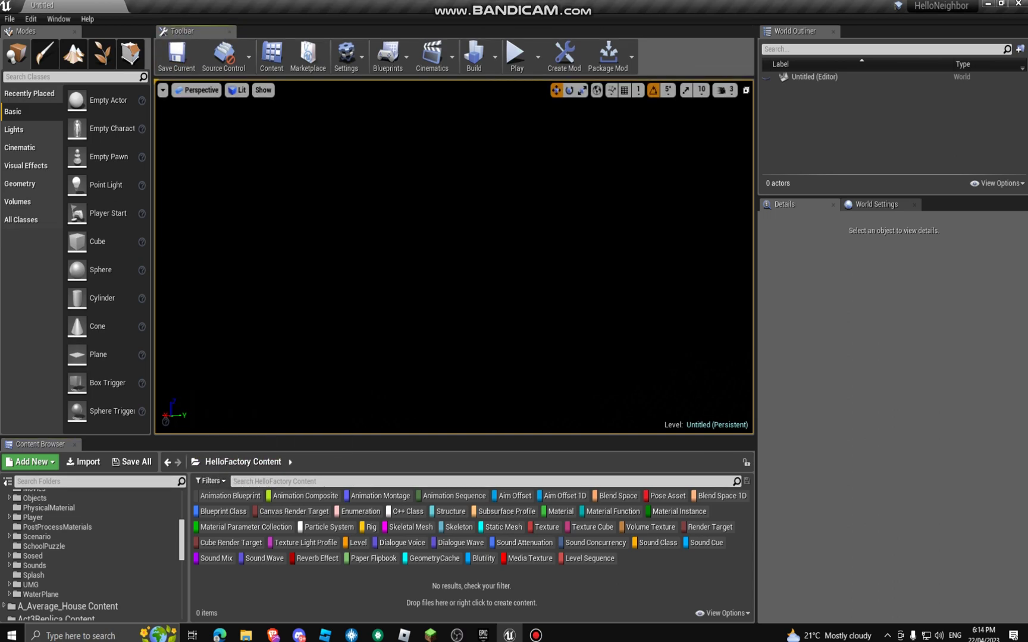
# Begin saving the level into HelloFactory Content and select the default NewMap name.
pyautogui.click(176, 56)
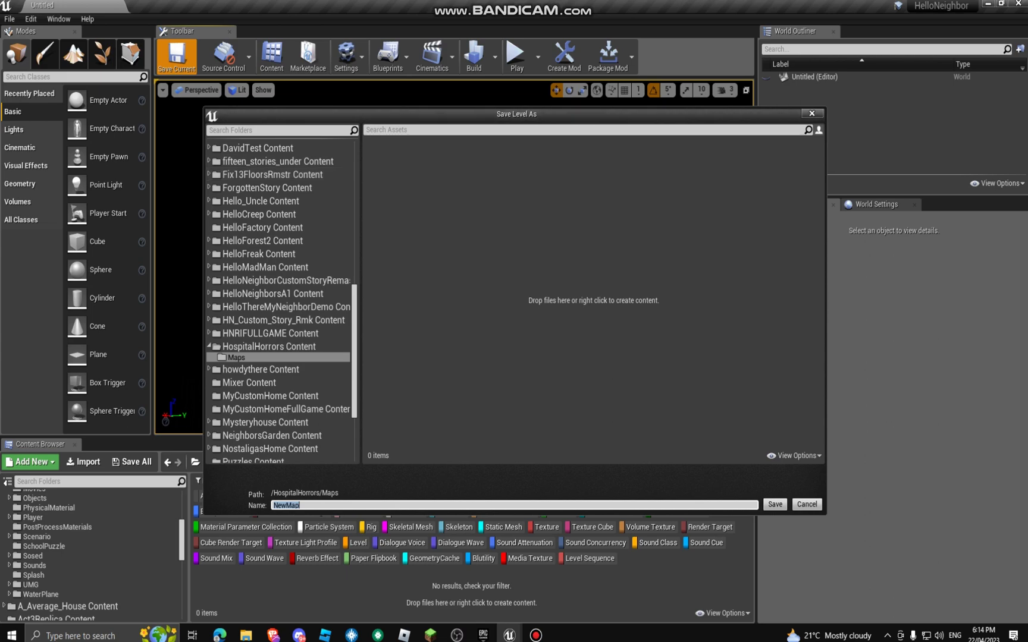
pyautogui.scroll(-3, 281, 354)
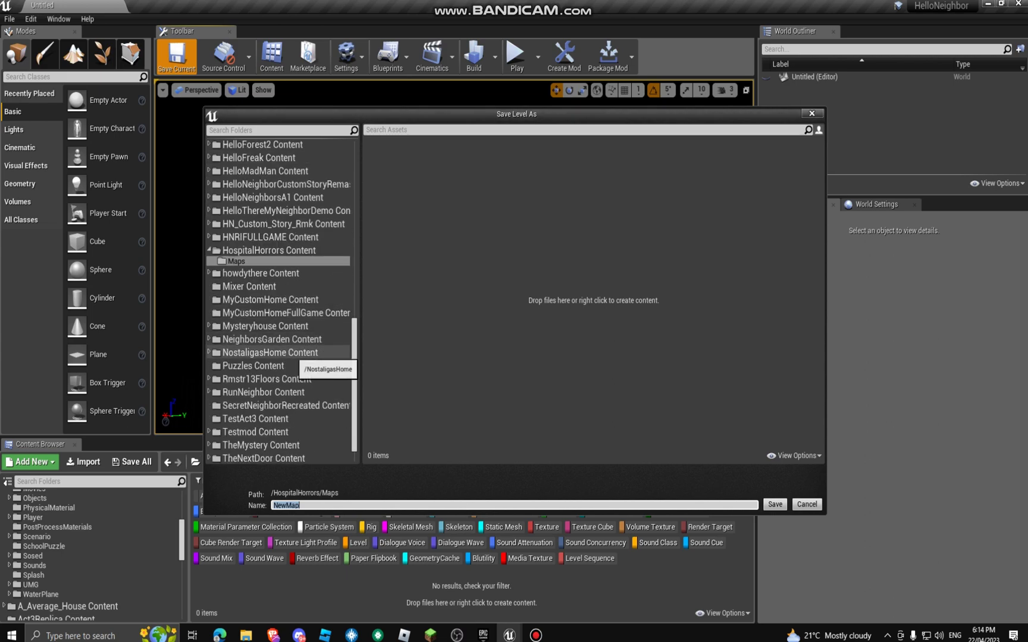
pyautogui.scroll(-1, 281, 402)
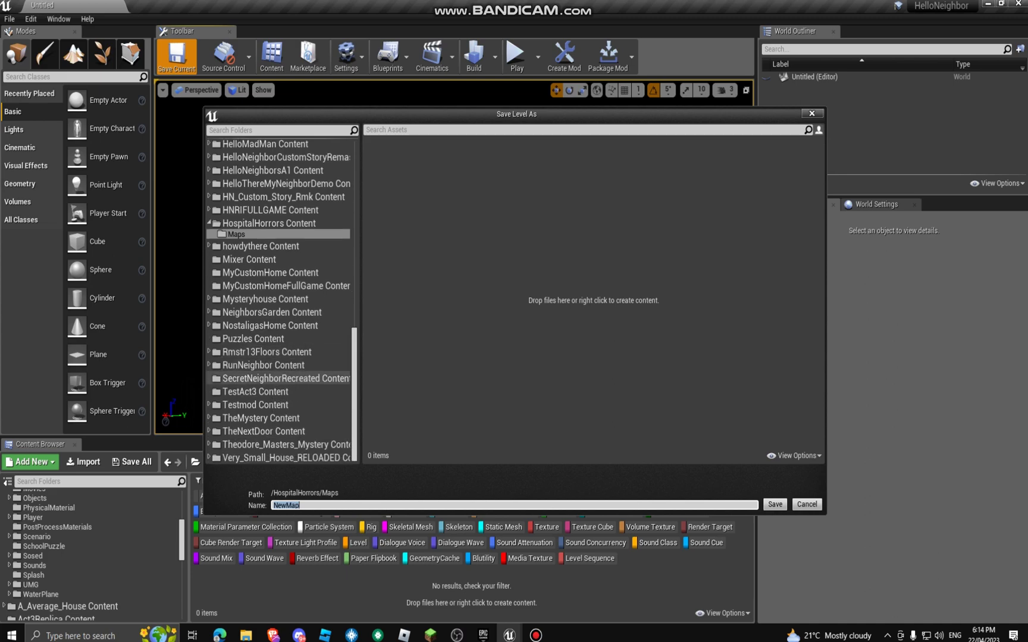
pyautogui.scroll(3, 281, 402)
pyautogui.scroll(3, 281, 354)
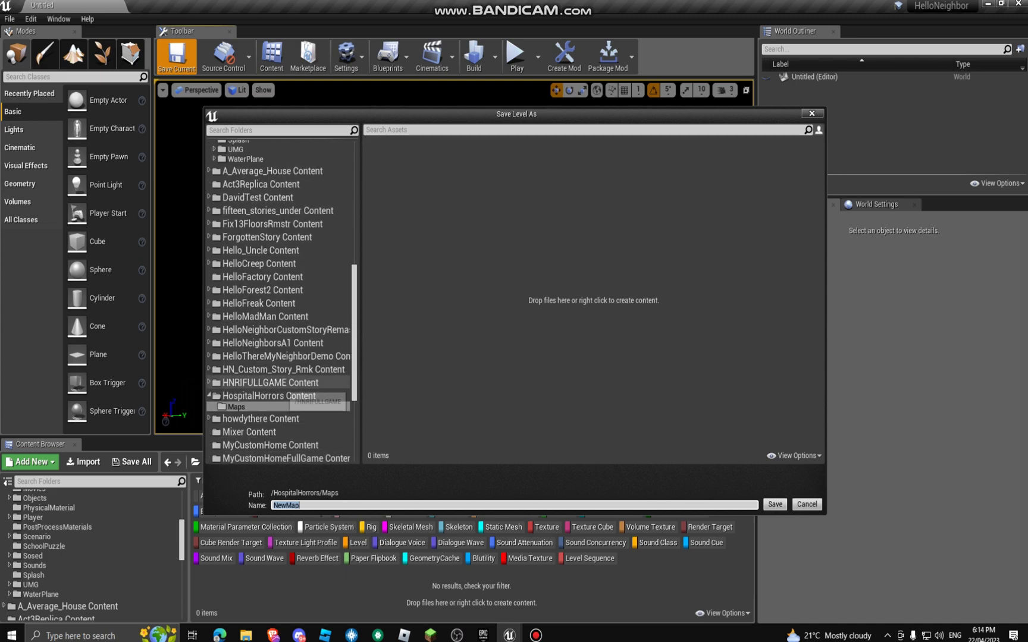
pyautogui.click(266, 278)
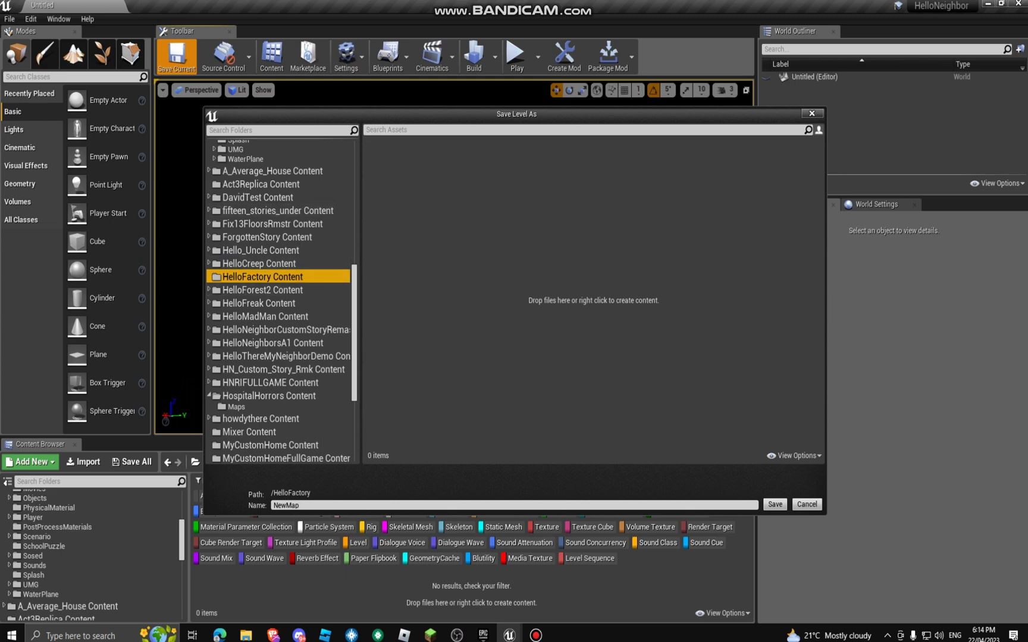
pyautogui.click(536, 635)
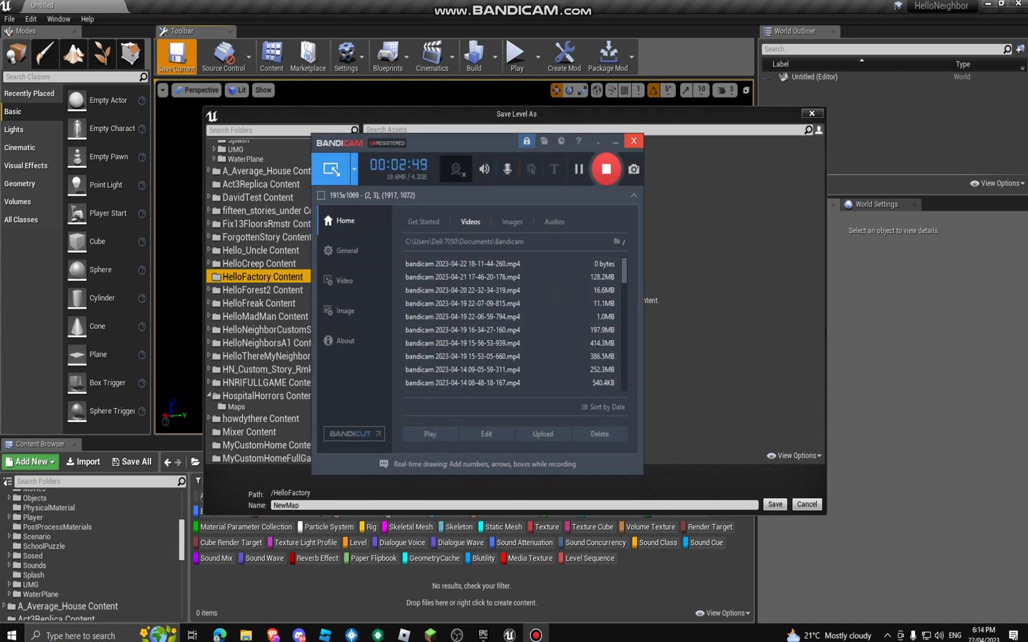
pyautogui.click(634, 141)
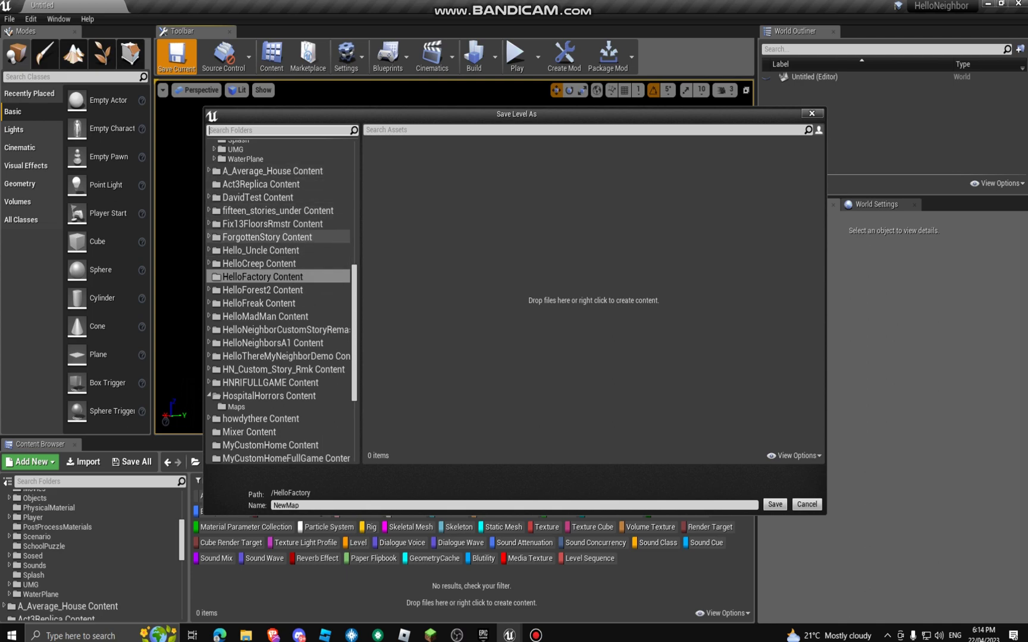
pyautogui.click(263, 276)
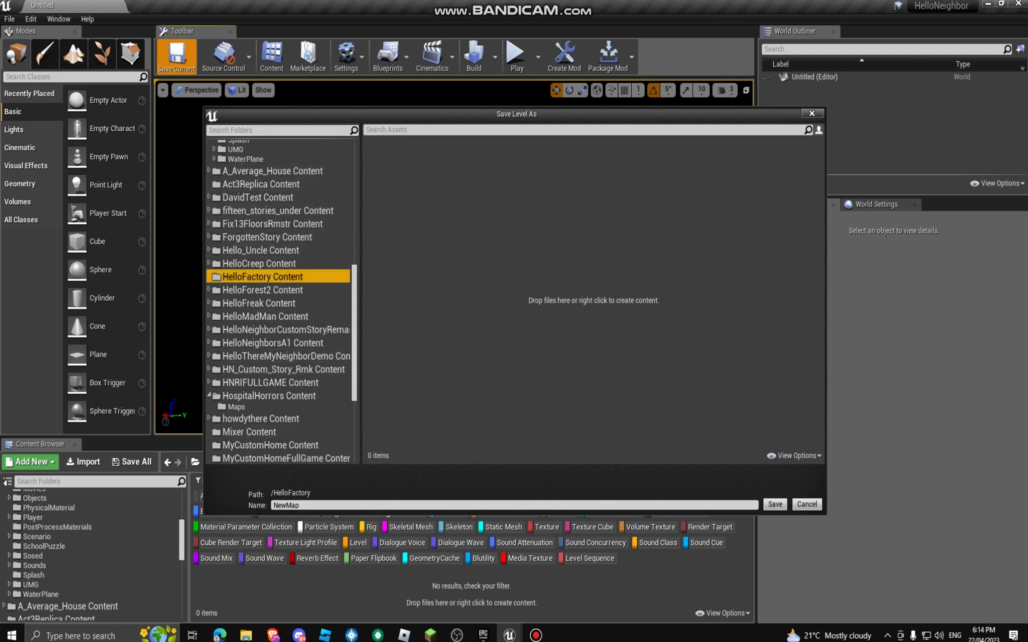
pyautogui.doubleClick(289, 505)
# Replace the default name with HelloFactoryMainLevel and confirm the save.
pyautogui.press('BackSpace')
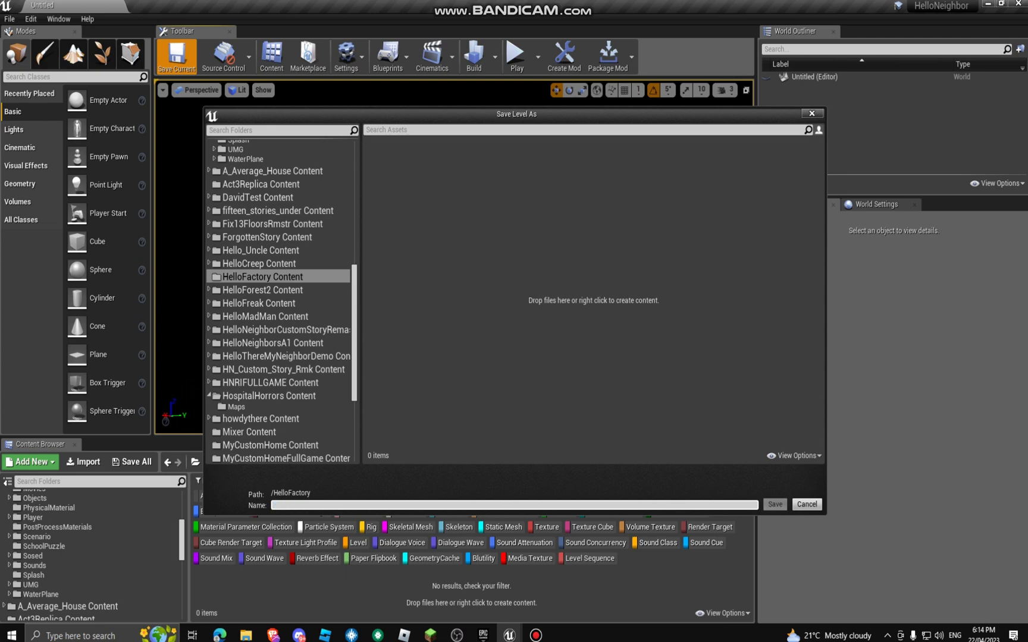
pyautogui.write('Hello')
pyautogui.click(536, 635)
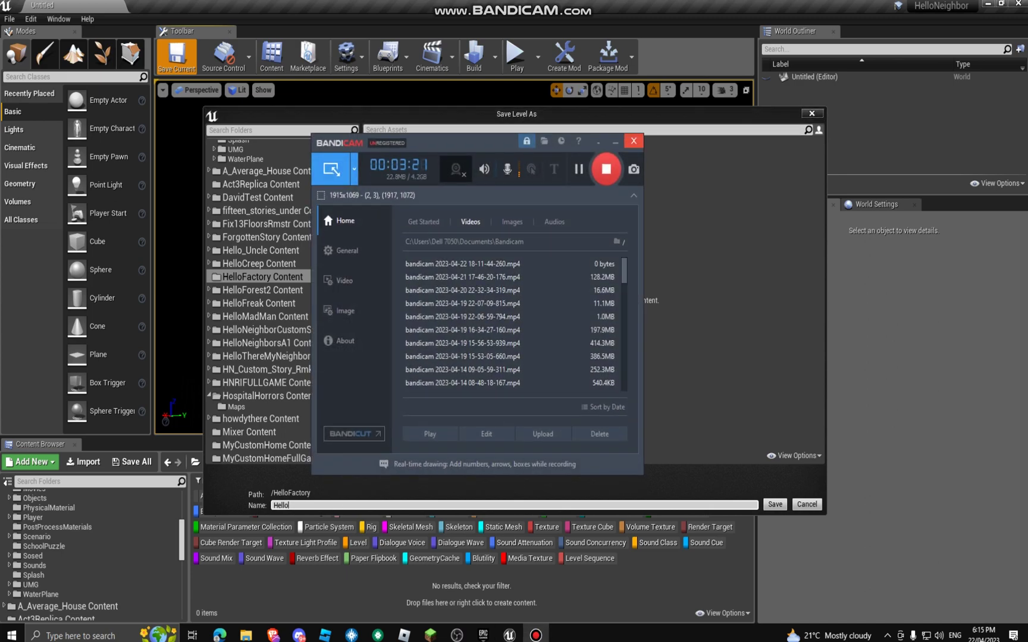
pyautogui.click(536, 635)
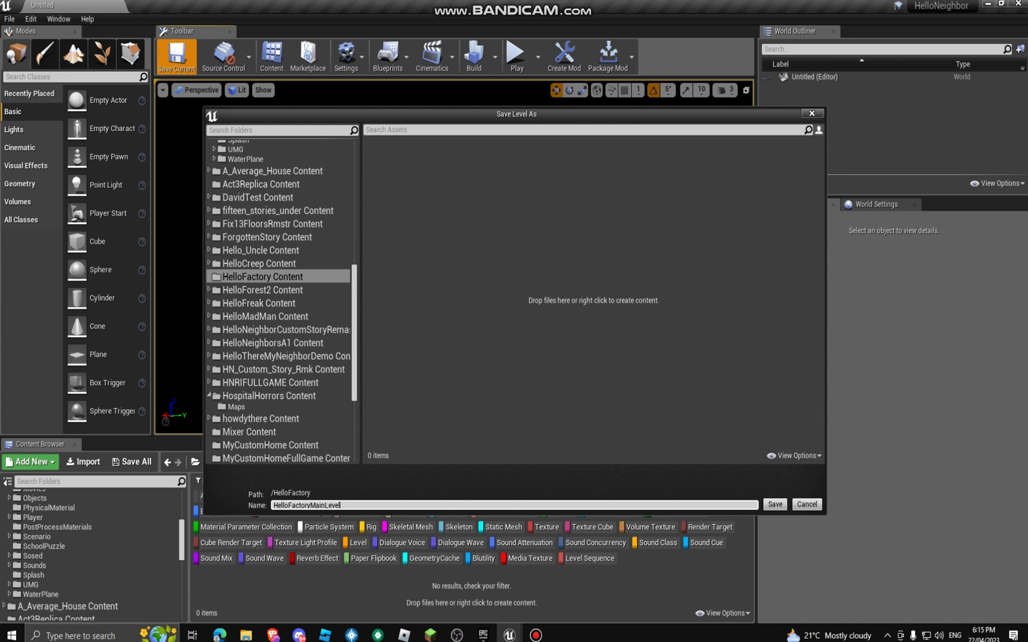
pyautogui.press('Return')
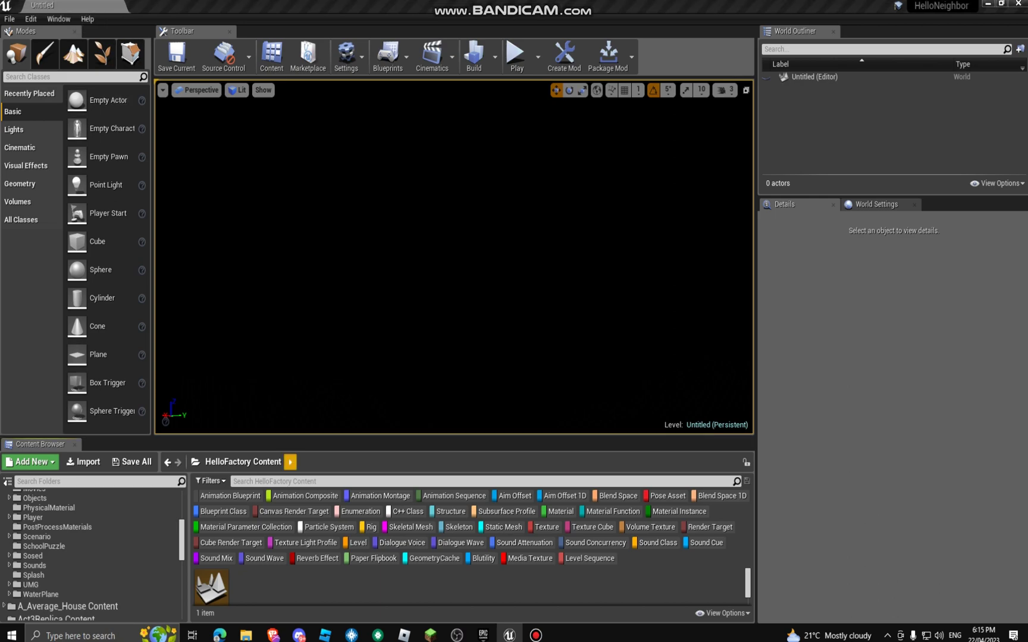
# Open the HelloFactoryMainLevel map from the HelloFactory Content folder.
pyautogui.click(240, 462)
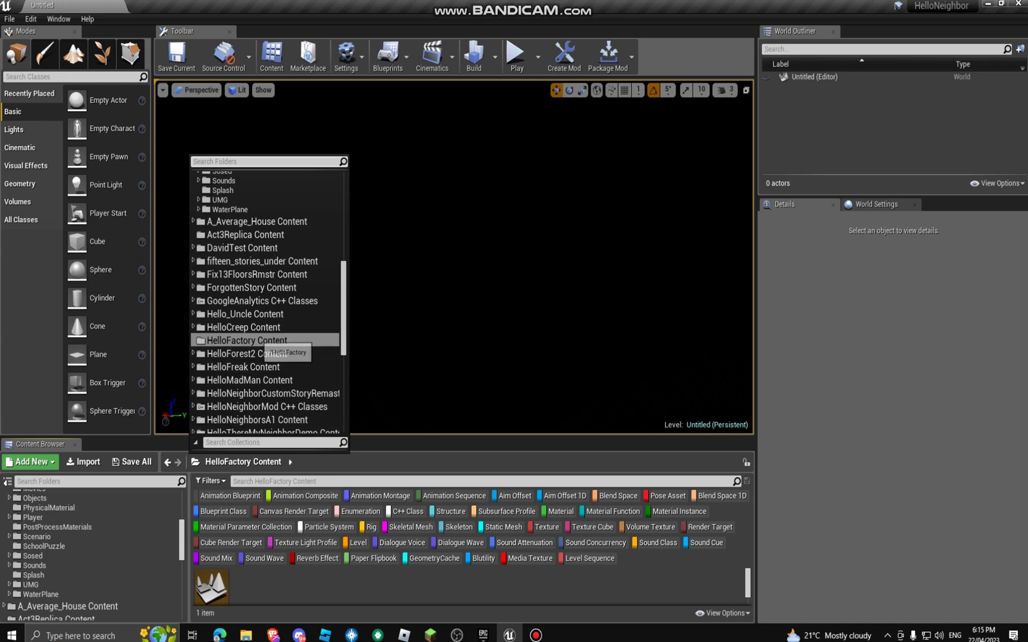
pyautogui.click(247, 340)
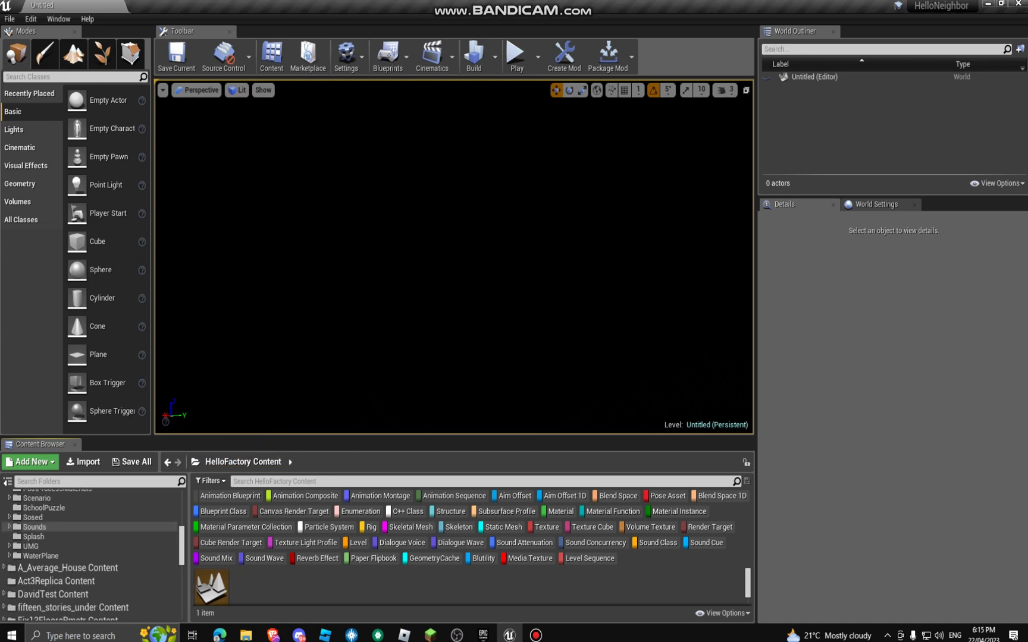
pyautogui.scroll(-3, 93, 554)
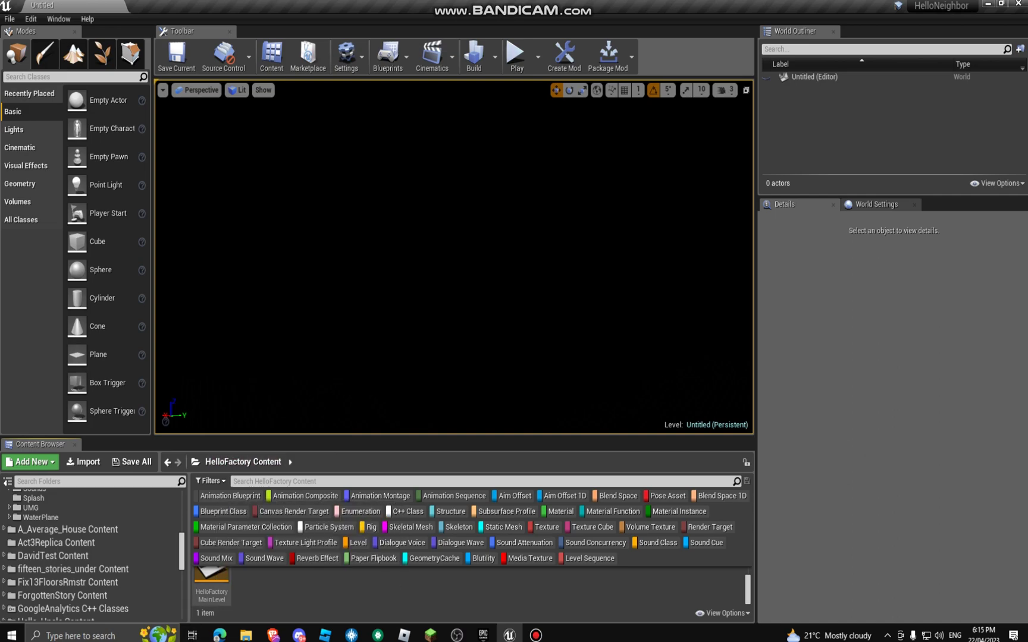
pyautogui.doubleClick(212, 581)
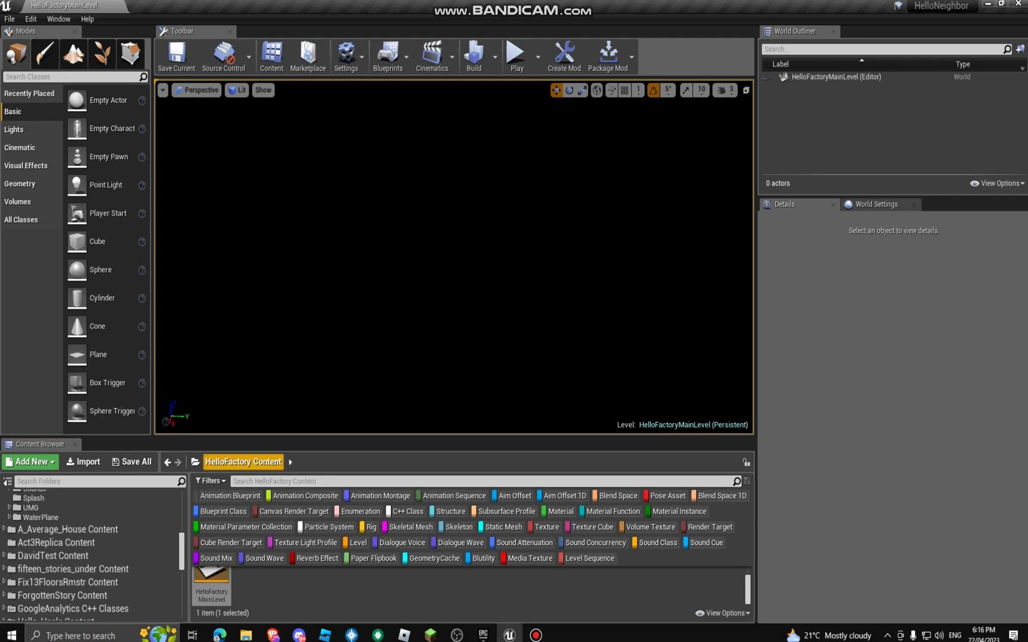
pyautogui.click(535, 635)
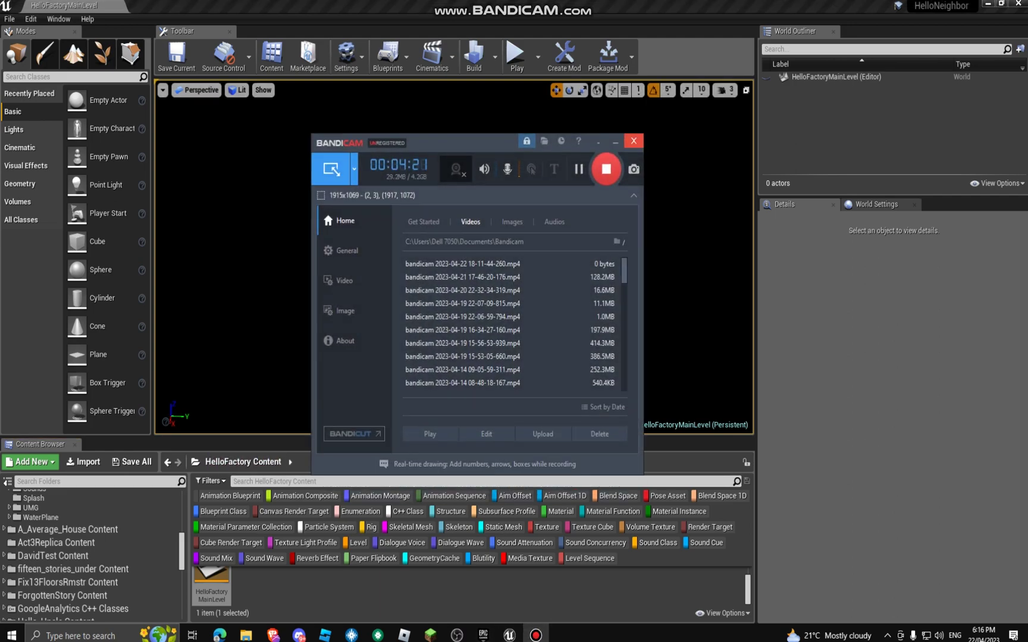
pyautogui.click(633, 141)
pyautogui.click(10, 18)
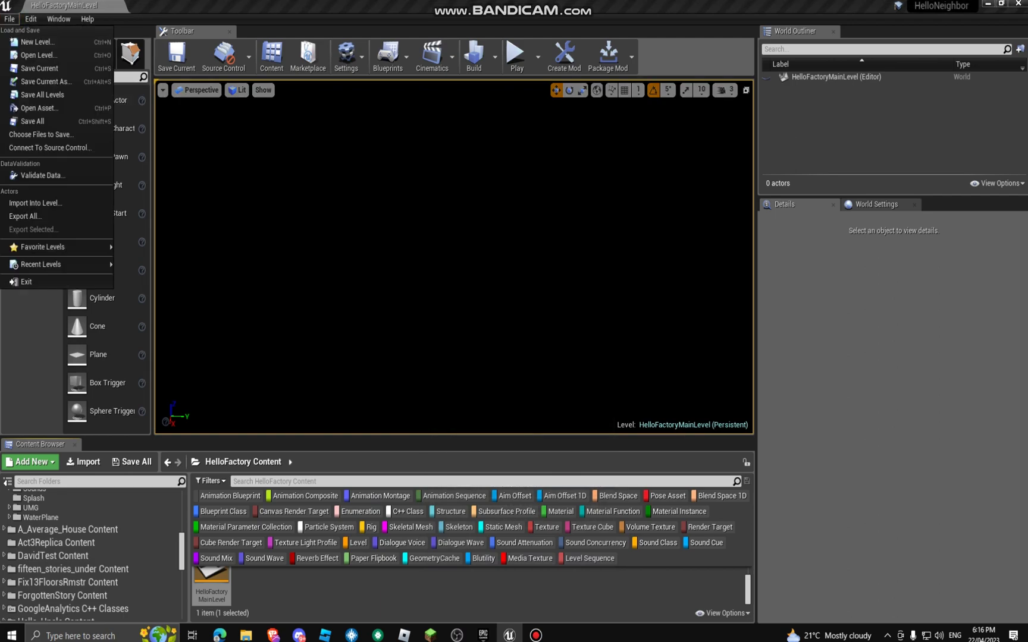
pyautogui.click(36, 41)
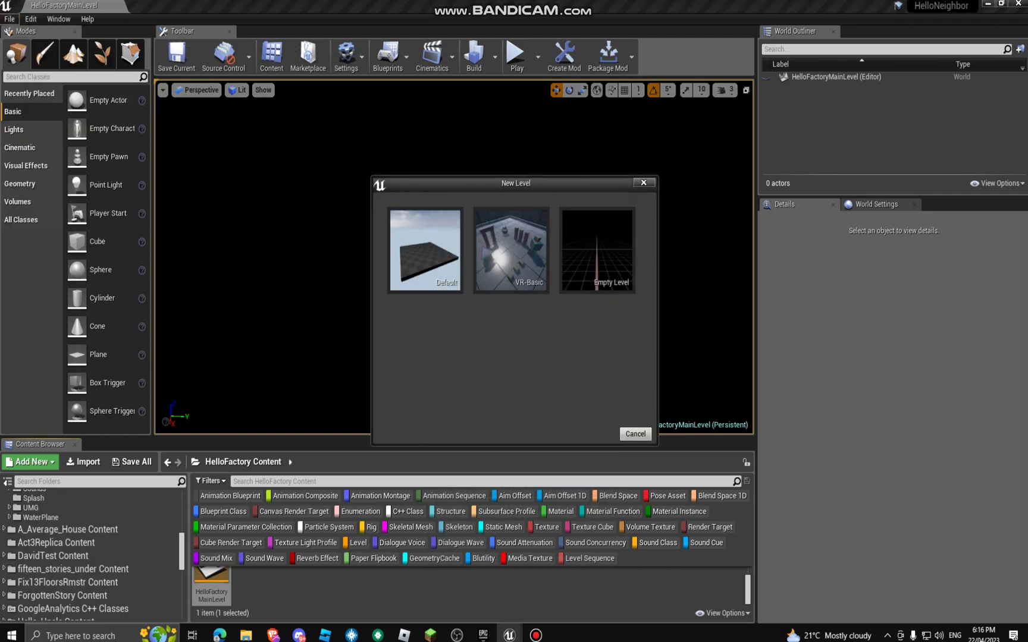
pyautogui.click(596, 250)
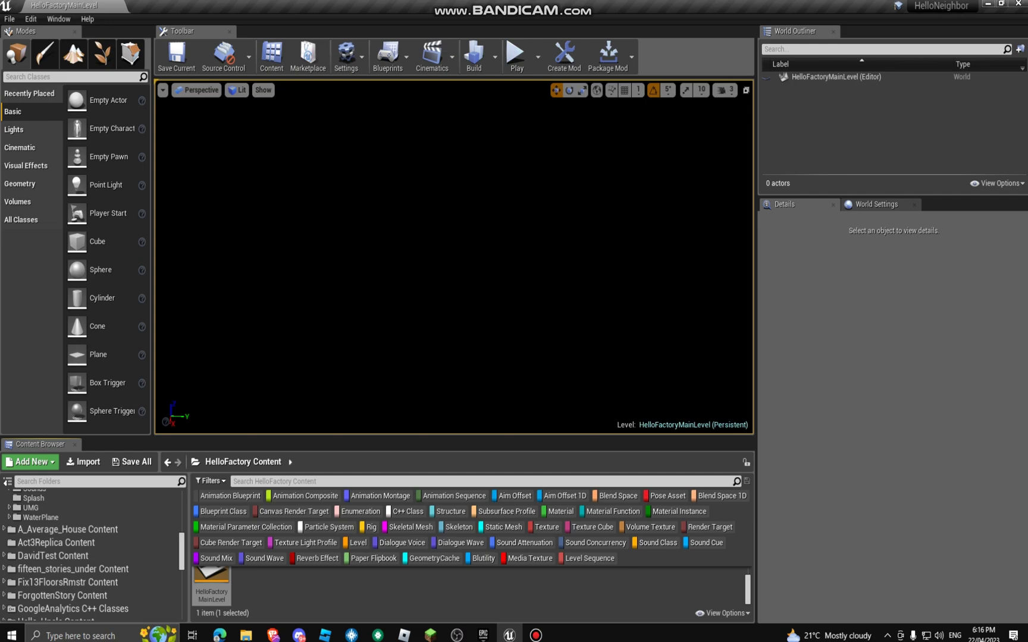
pyautogui.click(26, 166)
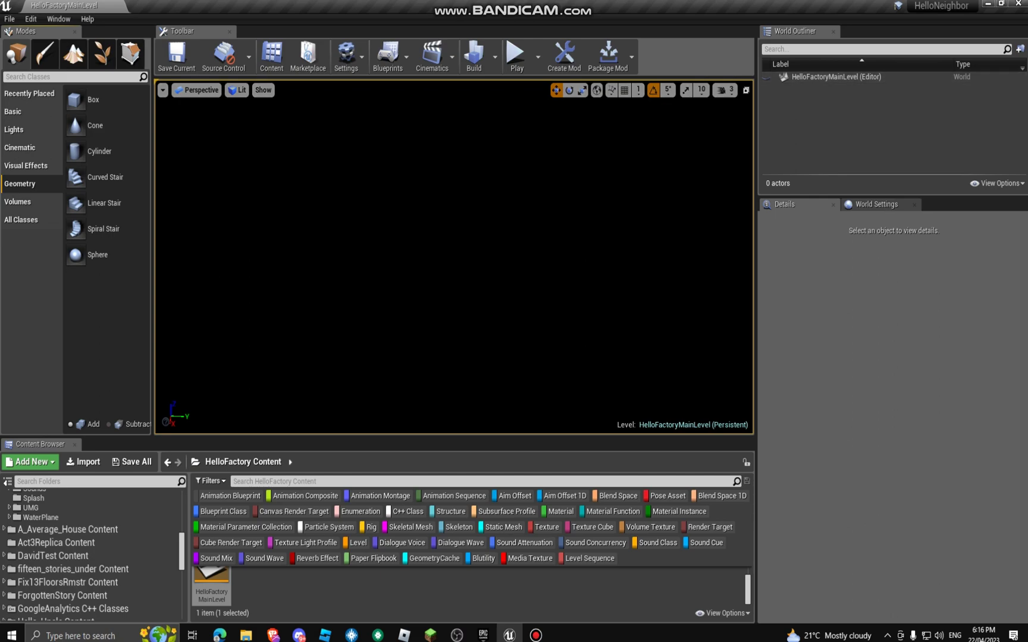
# Place a Box brush, scale its Z to about 0.075 as a floor slab, then deselect.
pyautogui.moveTo(93, 100); pyautogui.dragTo(437, 229)
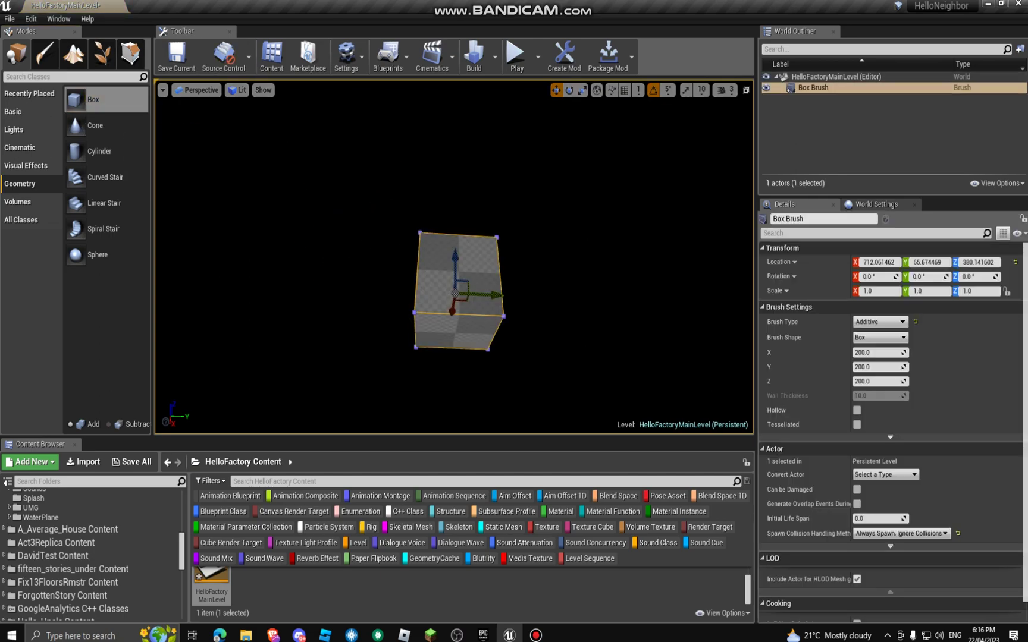
pyautogui.moveTo(439, 229)
pyautogui.mouseDown(button='right')
pyautogui.moveTo(450, 361)
pyautogui.moveTo(450, 281)
pyautogui.mouseUp(button='right')
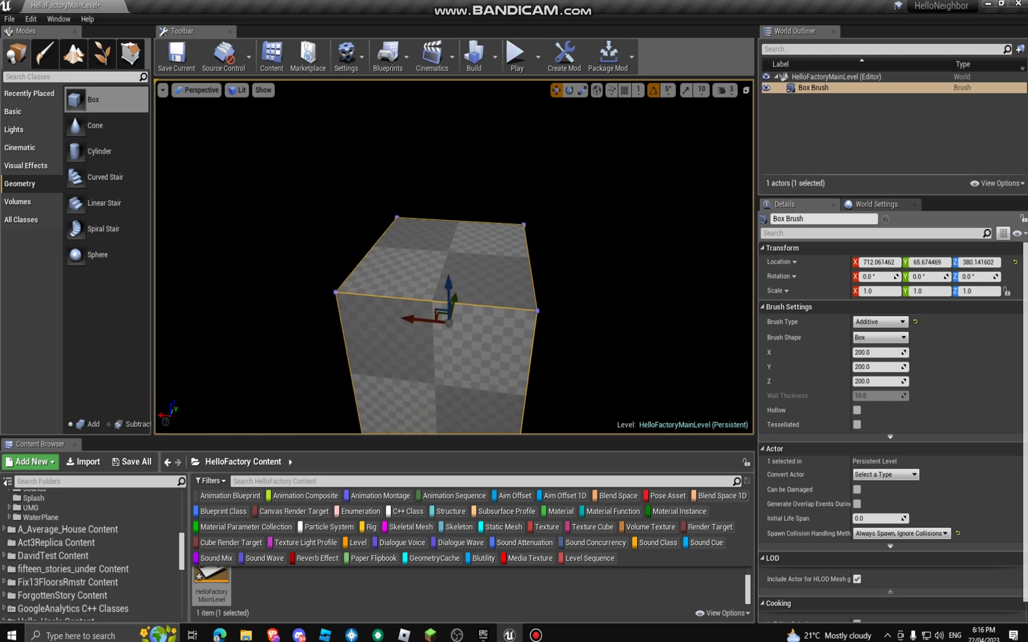
pyautogui.press('r')
pyautogui.moveTo(447, 277); pyautogui.dragTo(446, 337)
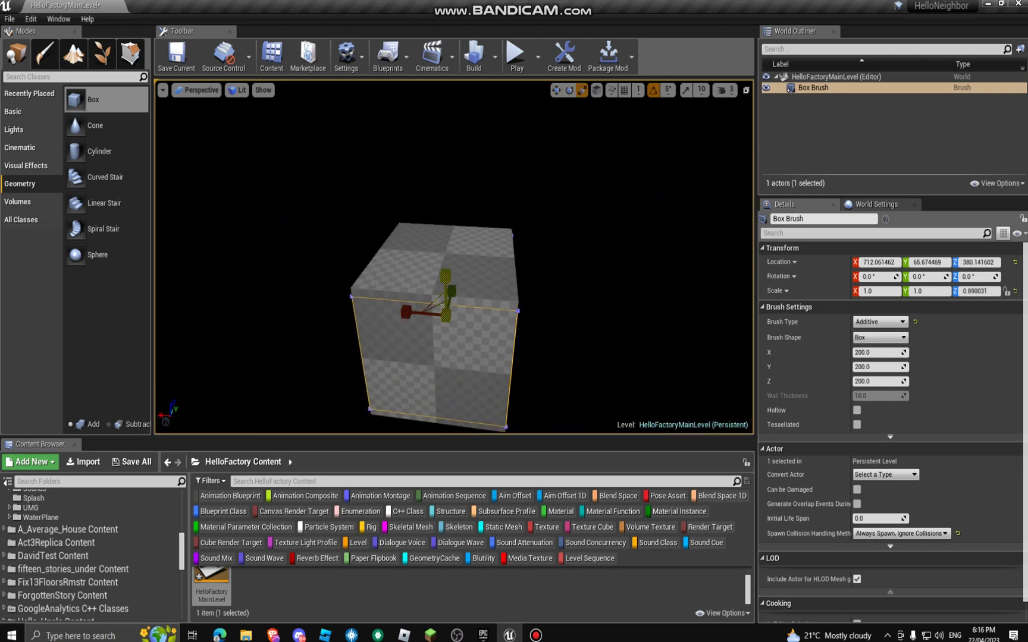
pyautogui.press('w')
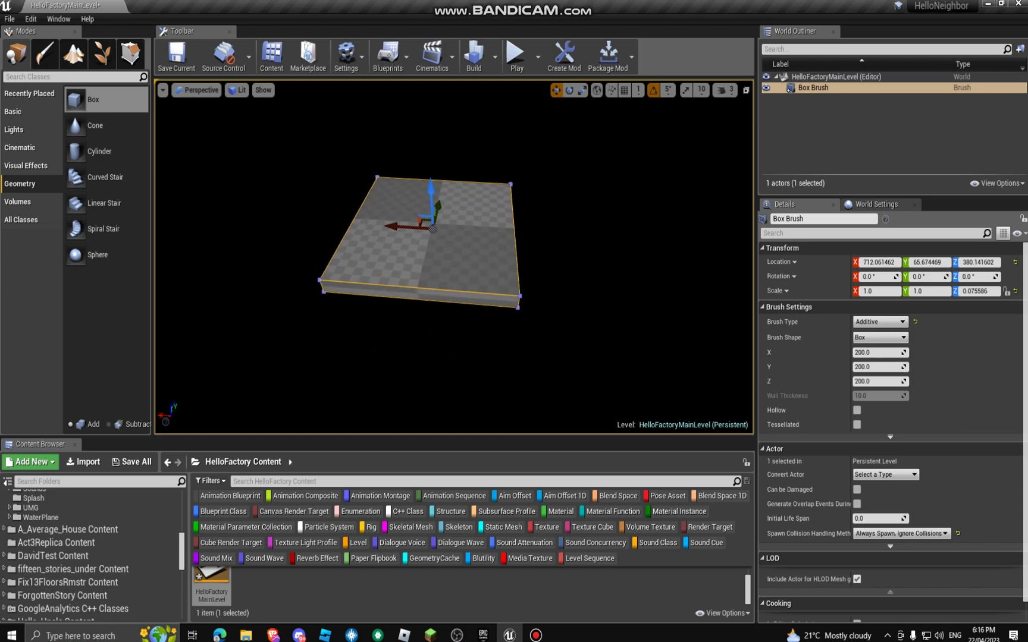
pyautogui.scroll(6, 446, 318)
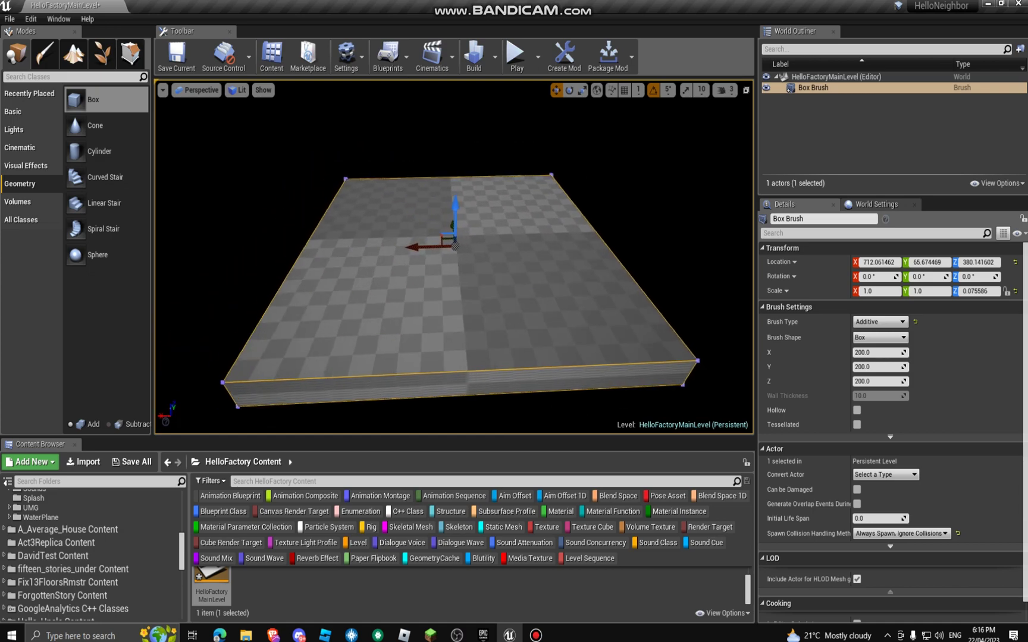
pyautogui.moveTo(450, 281); pyautogui.dragTo(443, 282, button='right')
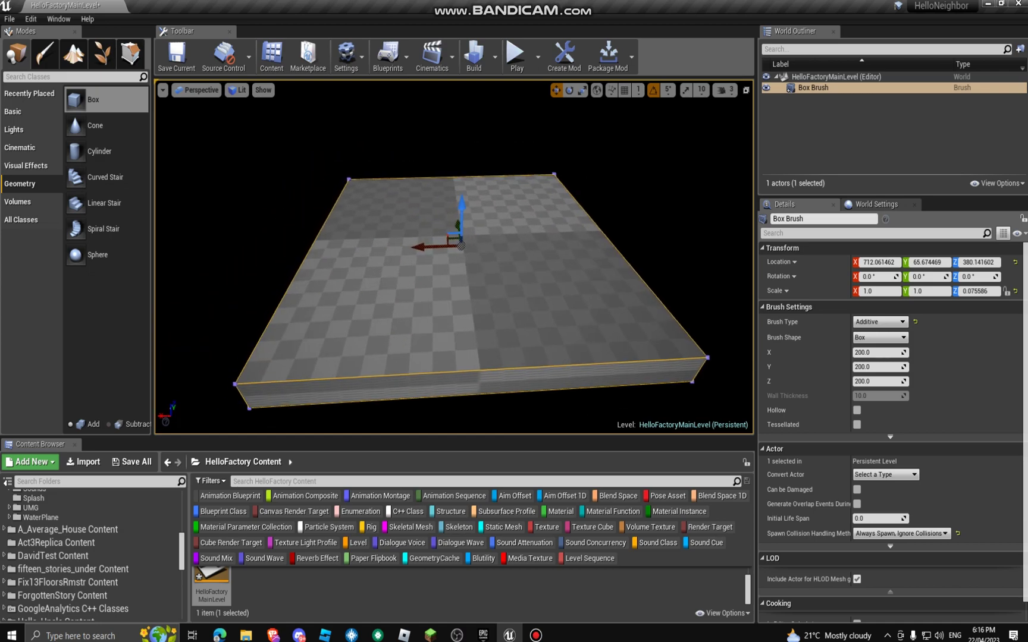
pyautogui.moveTo(450, 282); pyautogui.dragTo(482, 265, button='right')
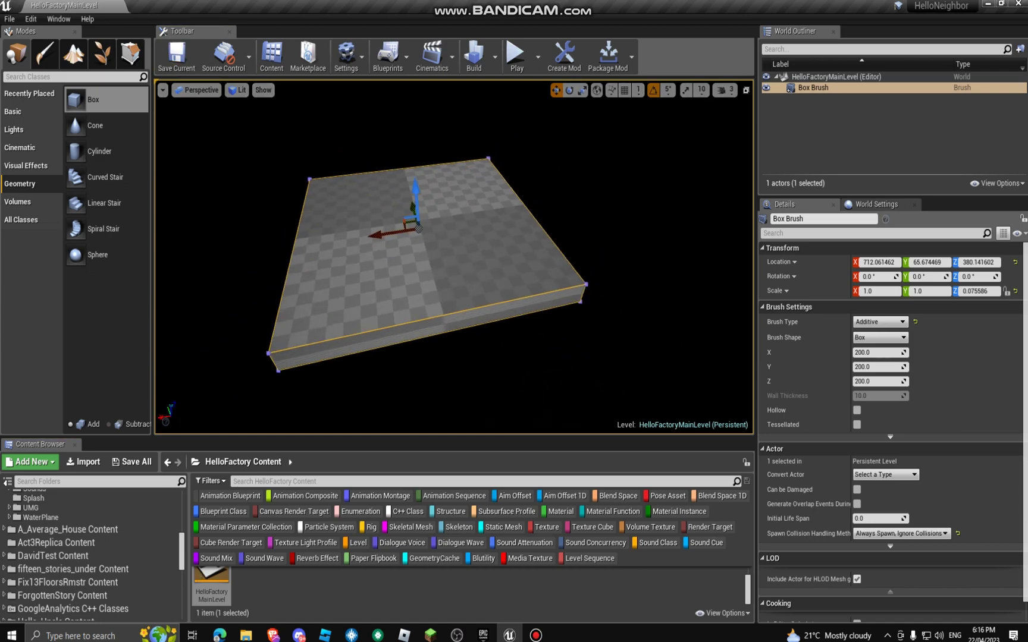
pyautogui.click(418, 241)
pyautogui.scroll(3, 447, 281)
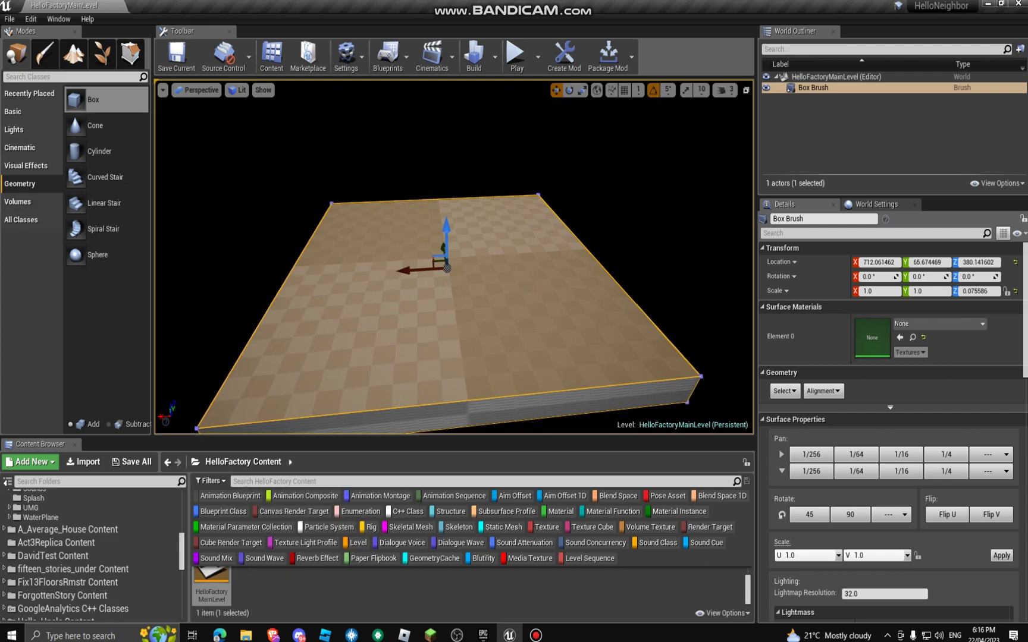
pyautogui.press('Escape')
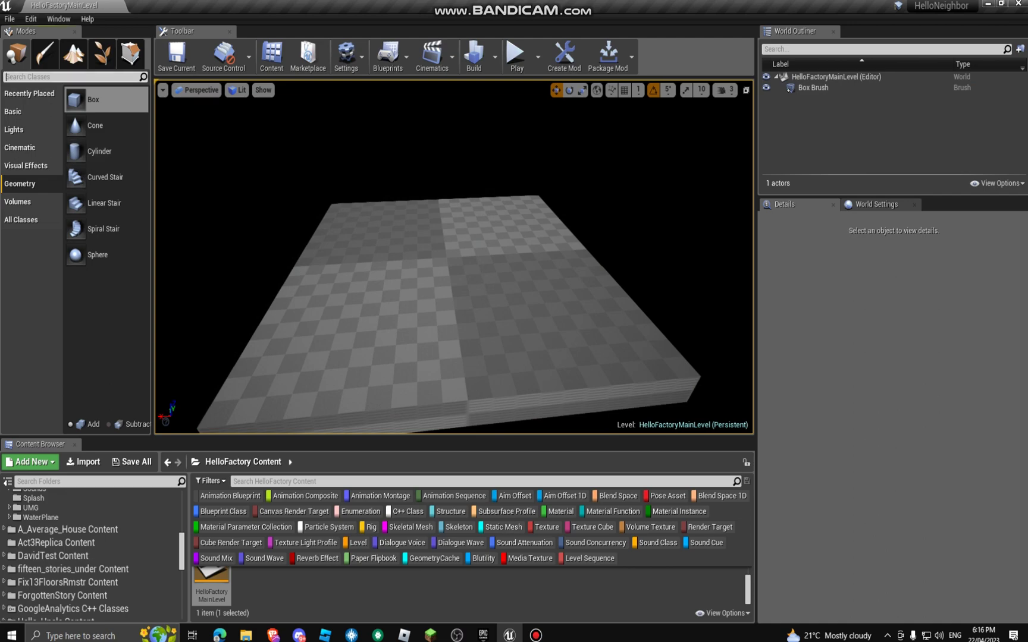
pyautogui.write('player')
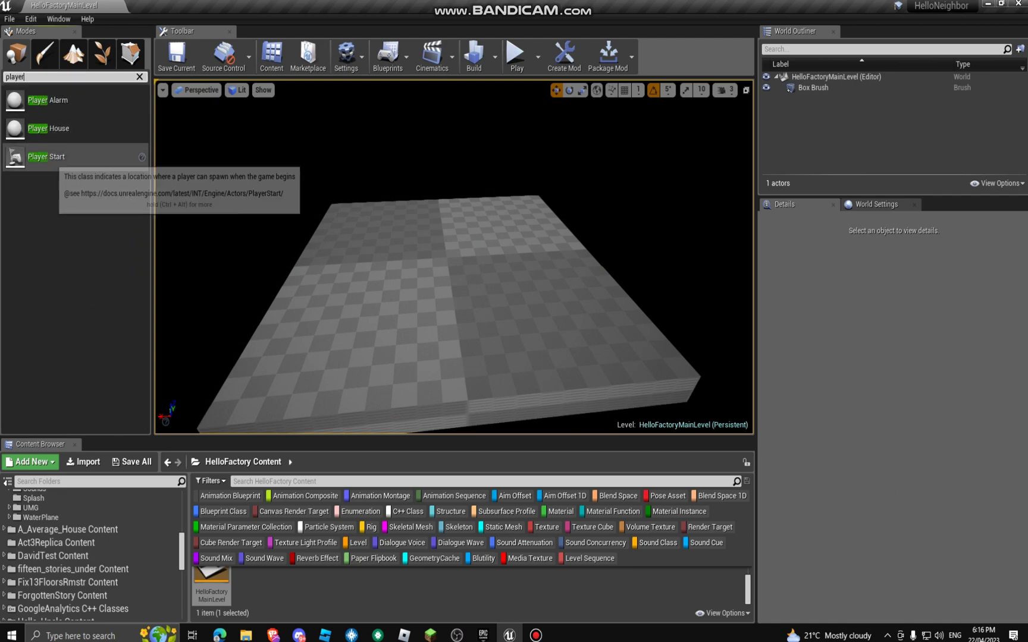
# Place a PlayerStart above the floor and nudge it along the Y and X axes.
pyautogui.moveTo(48, 156); pyautogui.dragTo(437, 100)
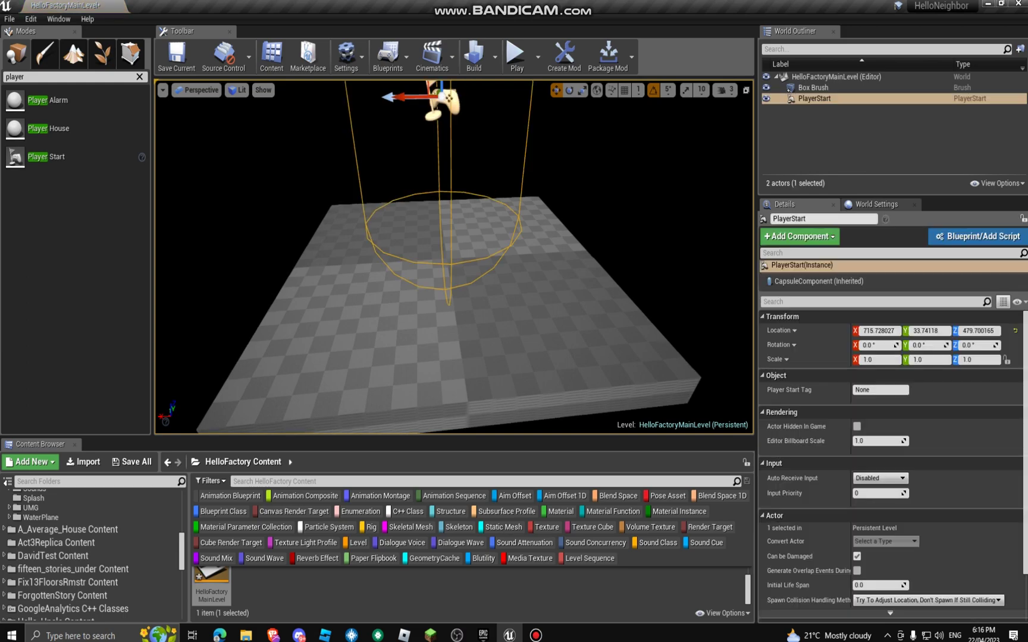
pyautogui.scroll(-4, 449, 221)
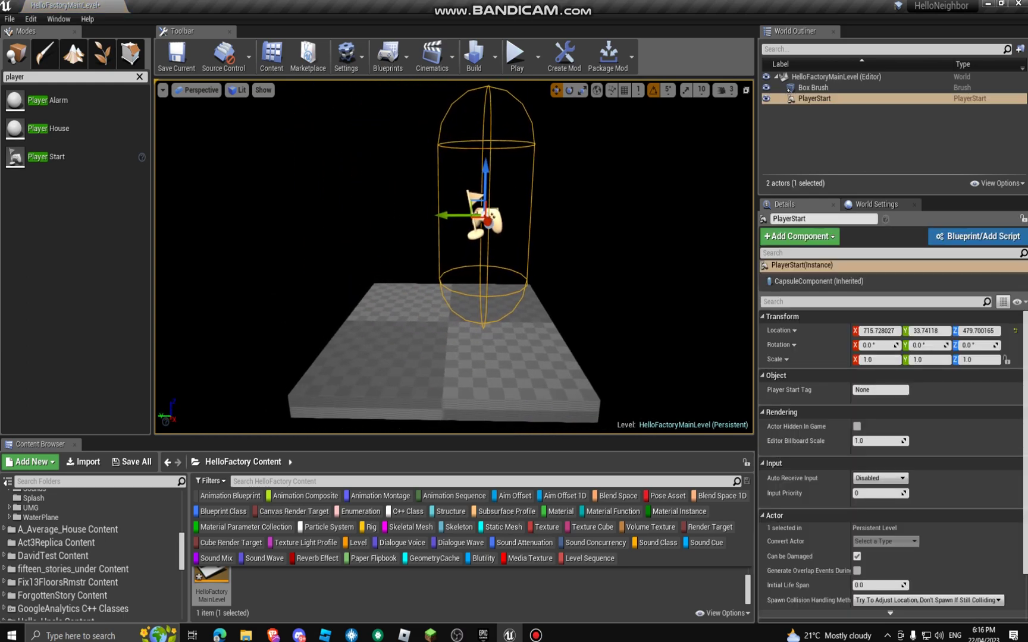
pyautogui.moveTo(418, 215); pyautogui.dragTo(438, 205)
pyautogui.moveTo(482, 241); pyautogui.dragTo(434, 241, button='right')
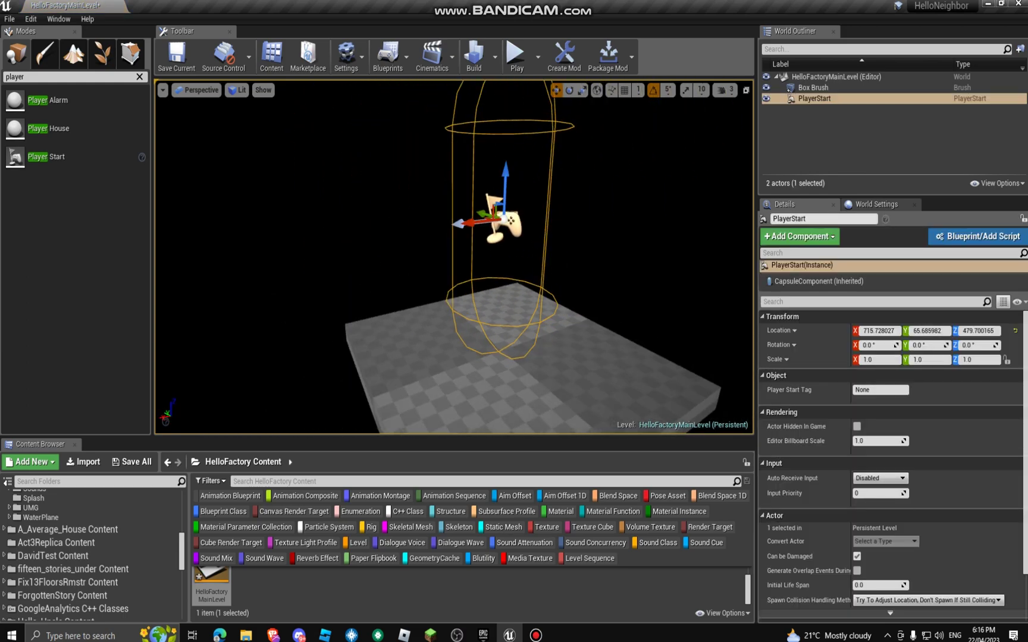
pyautogui.moveTo(393, 216); pyautogui.dragTo(397, 215)
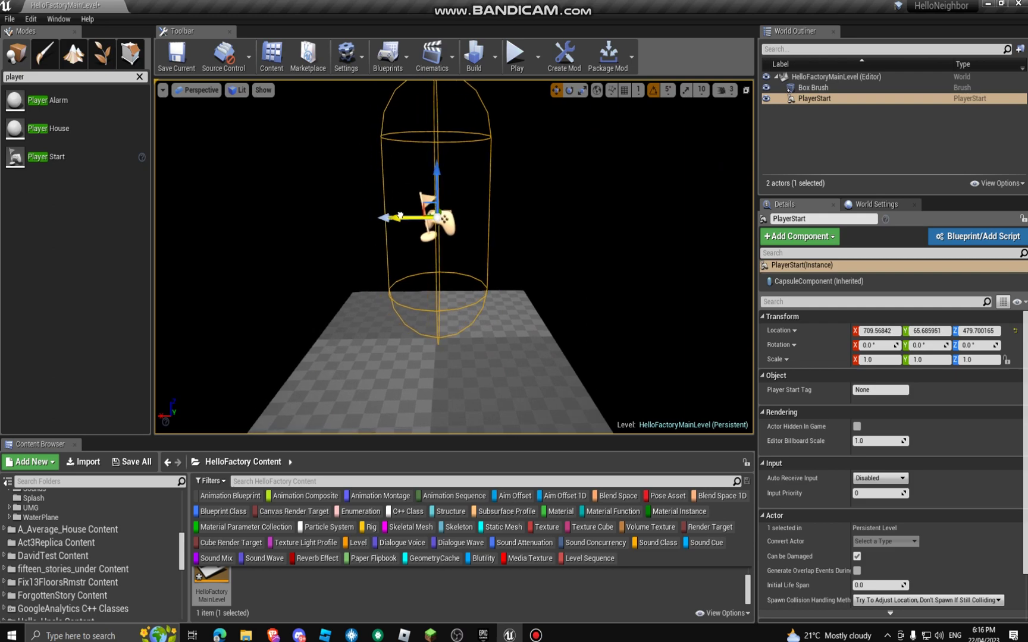
pyautogui.moveTo(401, 217); pyautogui.dragTo(331, 307, button='right')
pyautogui.moveTo(407, 173)
pyautogui.mouseDown(button='right')
pyautogui.moveTo(386, 185)
pyautogui.moveTo(402, 208)
pyautogui.mouseUp(button='right')
# Deselect the PlayerStart and clear the 'player' search in the Modes panel.
pyautogui.press('Escape')
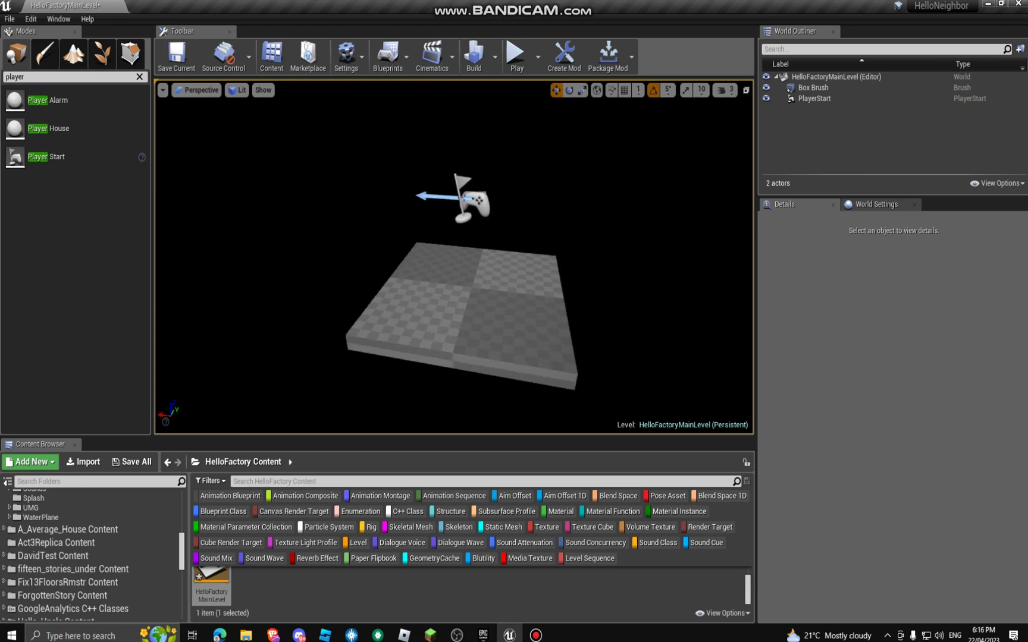
pyautogui.click(434, 229)
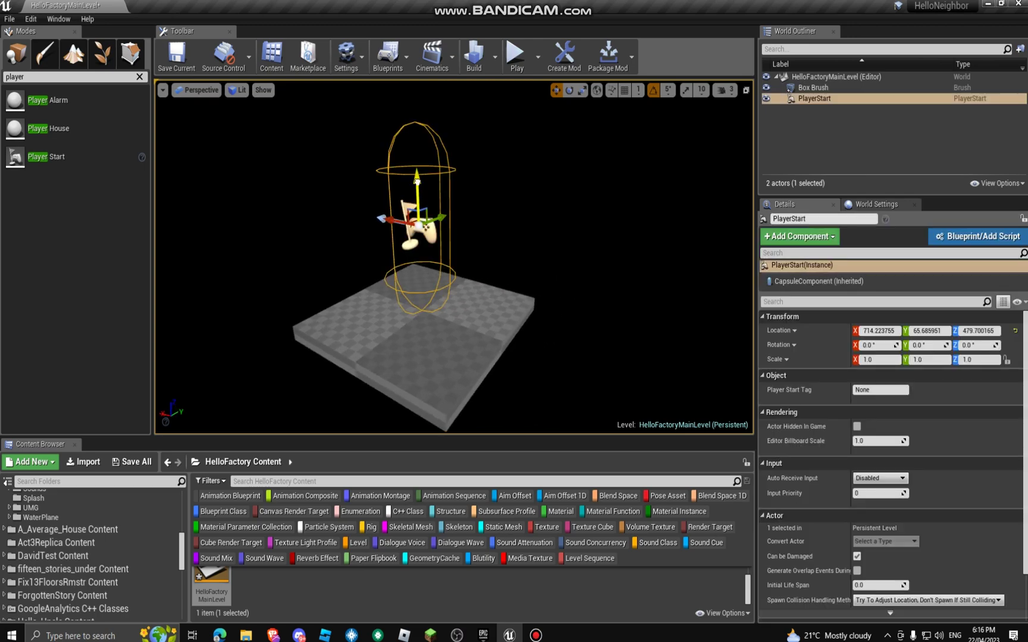
pyautogui.press('Escape')
pyautogui.moveTo(419, 240); pyautogui.dragTo(464, 236, button='right')
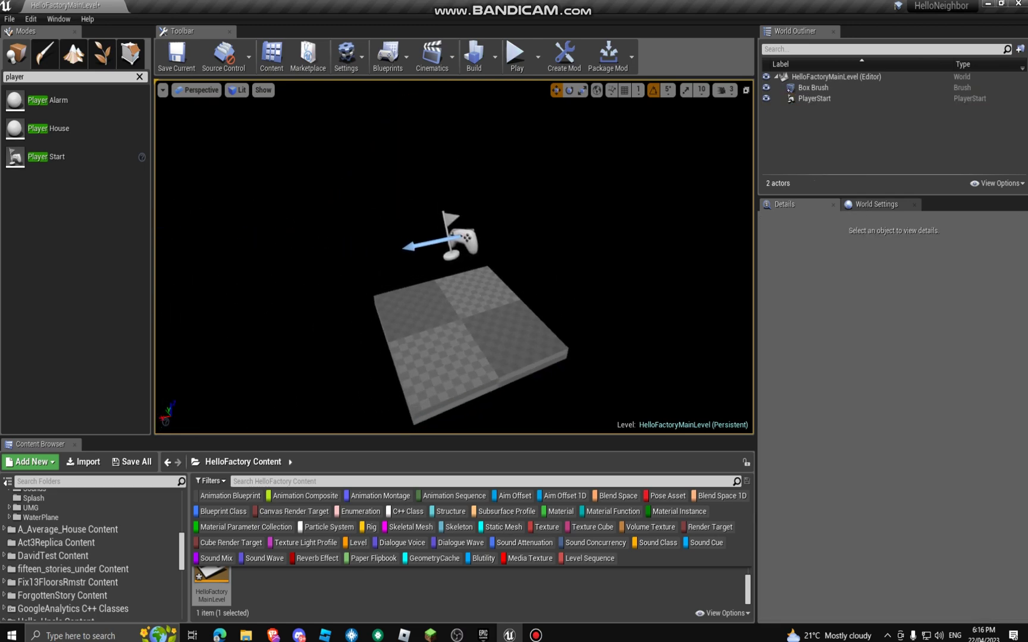
pyautogui.click(72, 77)
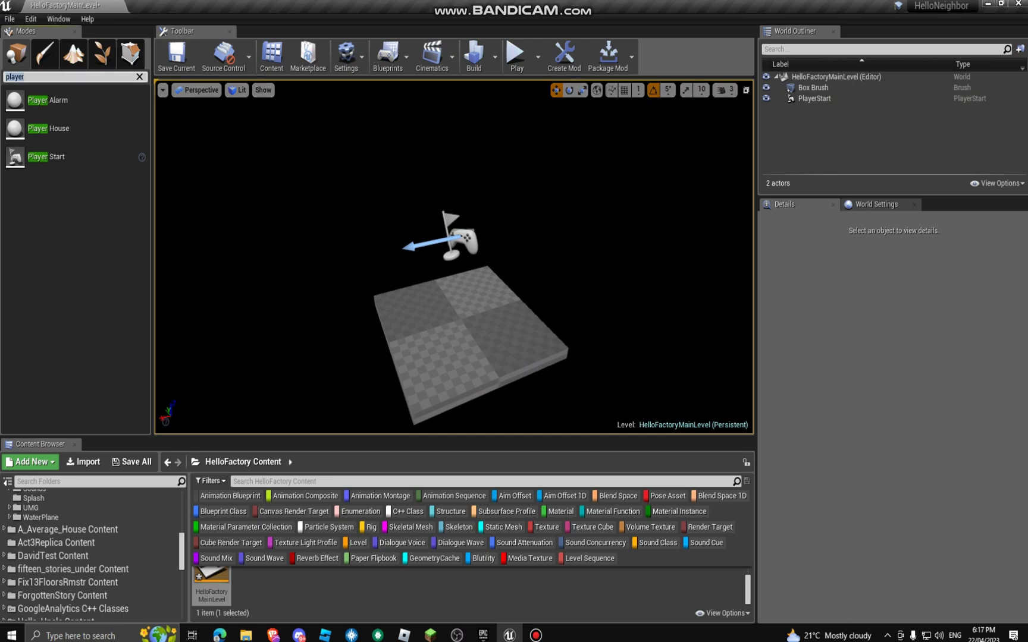
pyautogui.press('BackSpace')
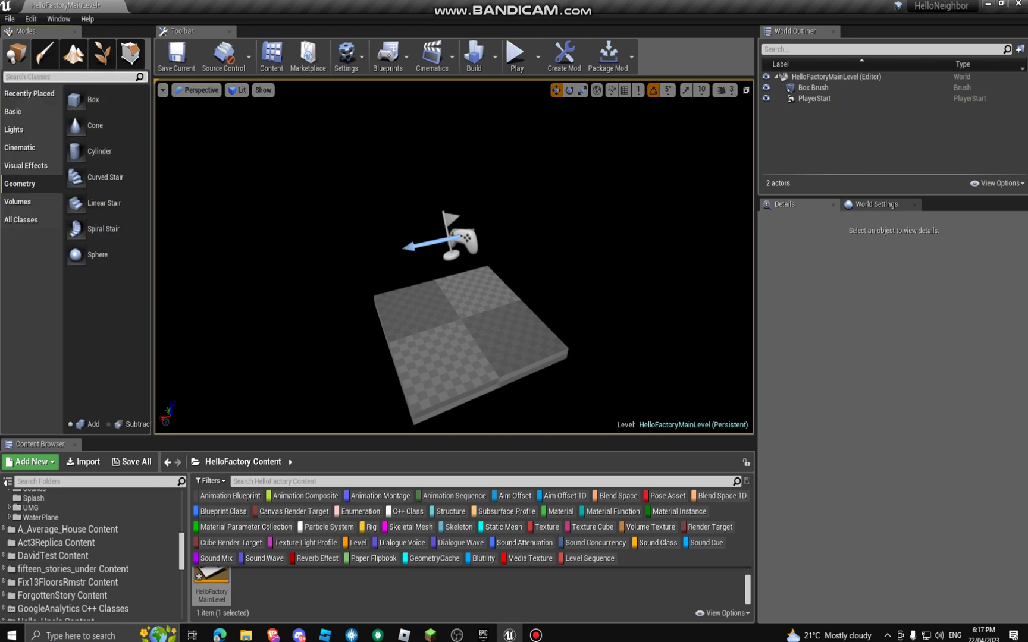
pyautogui.write('light')
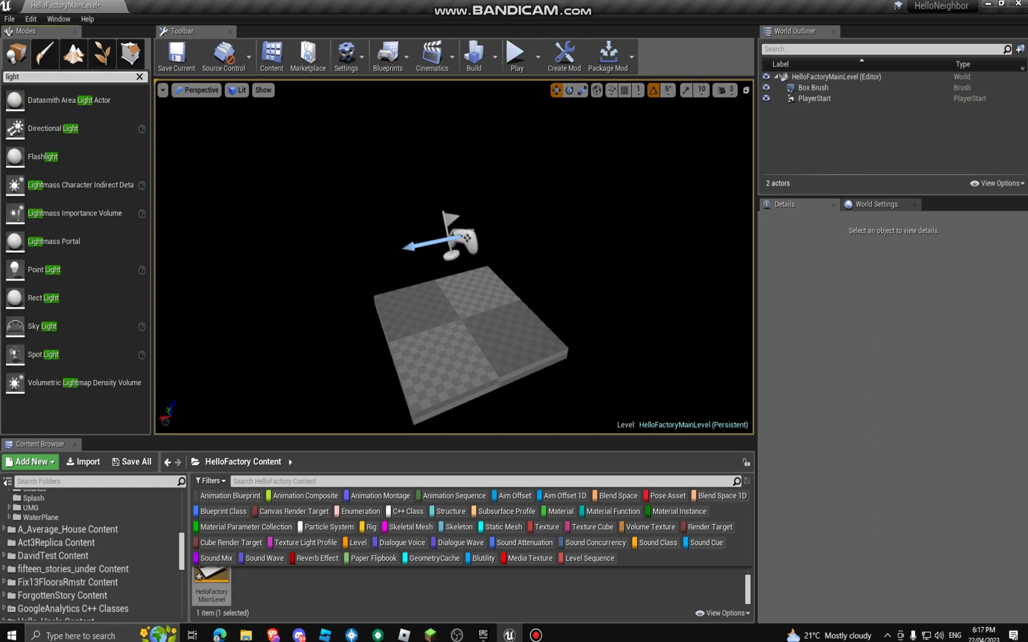
# Place a Directional Light beside the floor, tilt it about -16°, and shift it along X.
pyautogui.moveTo(48, 128); pyautogui.dragTo(513, 261)
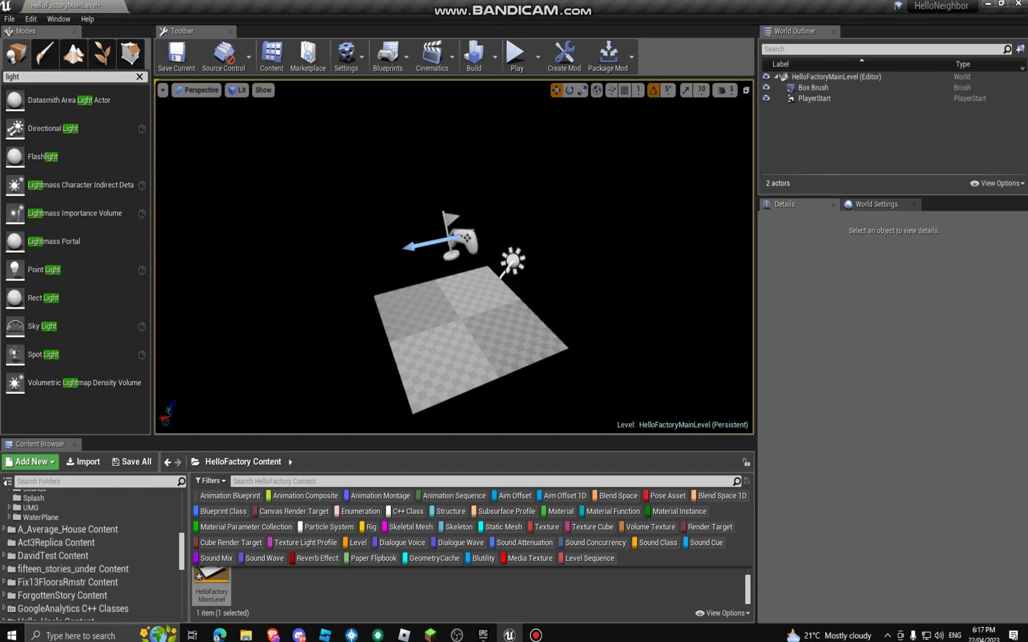
pyautogui.press('e')
pyautogui.moveTo(498, 265)
pyautogui.mouseDown()
pyautogui.moveTo(450, 281)
pyautogui.moveTo(578, 228)
pyautogui.mouseUp()
pyautogui.press('w')
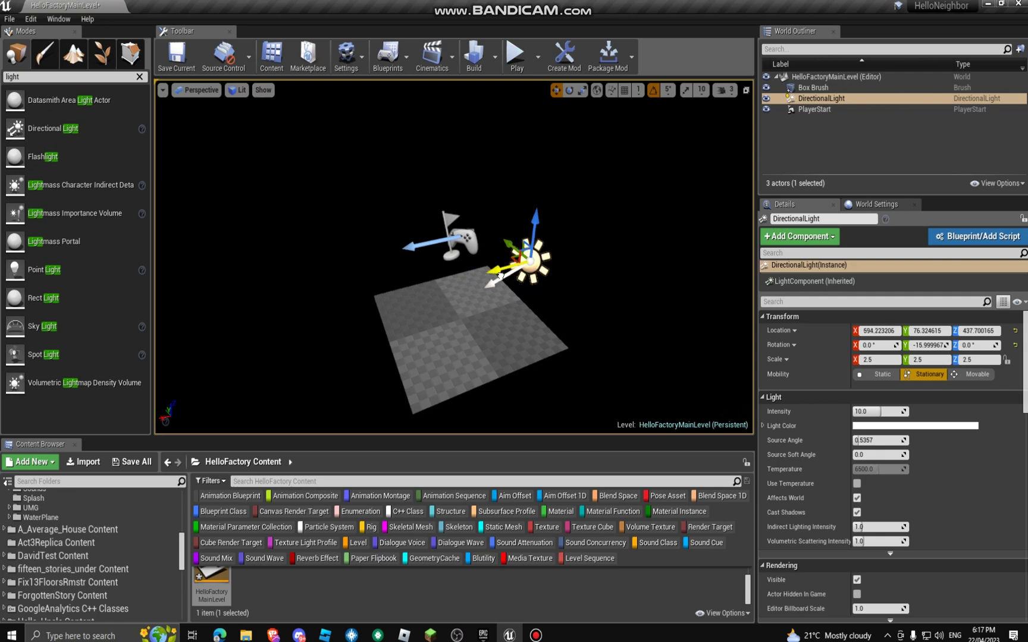
pyautogui.moveTo(482, 281); pyautogui.dragTo(361, 241, button='right')
pyautogui.moveTo(482, 257); pyautogui.dragTo(361, 289, button='right')
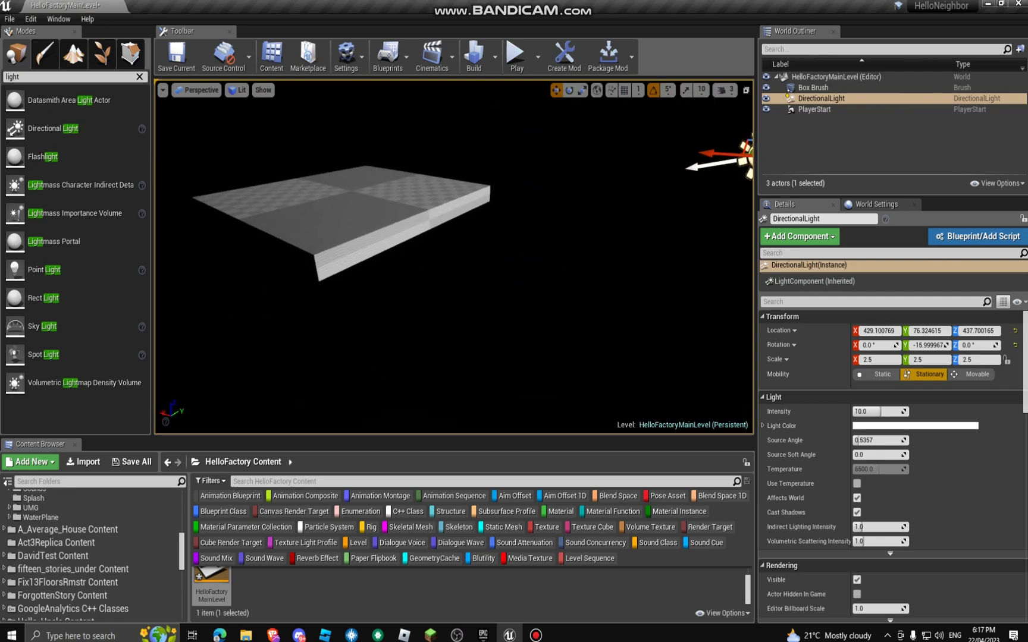
# Turn the Directional Light 10° around Z and bring the floor back into view.
pyautogui.press('e')
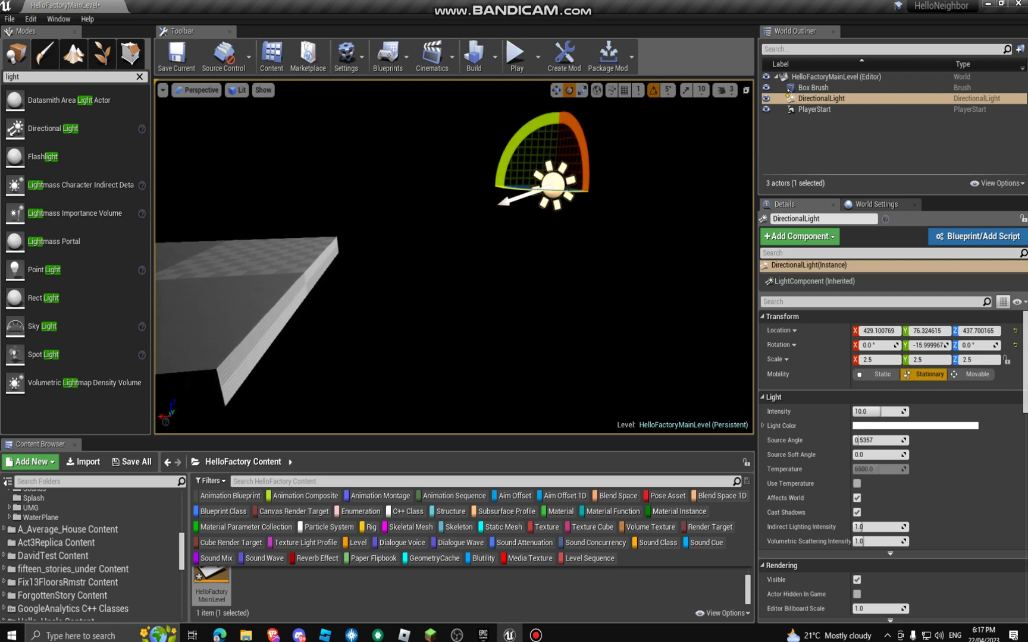
pyautogui.moveTo(546, 160); pyautogui.dragTo(562, 168)
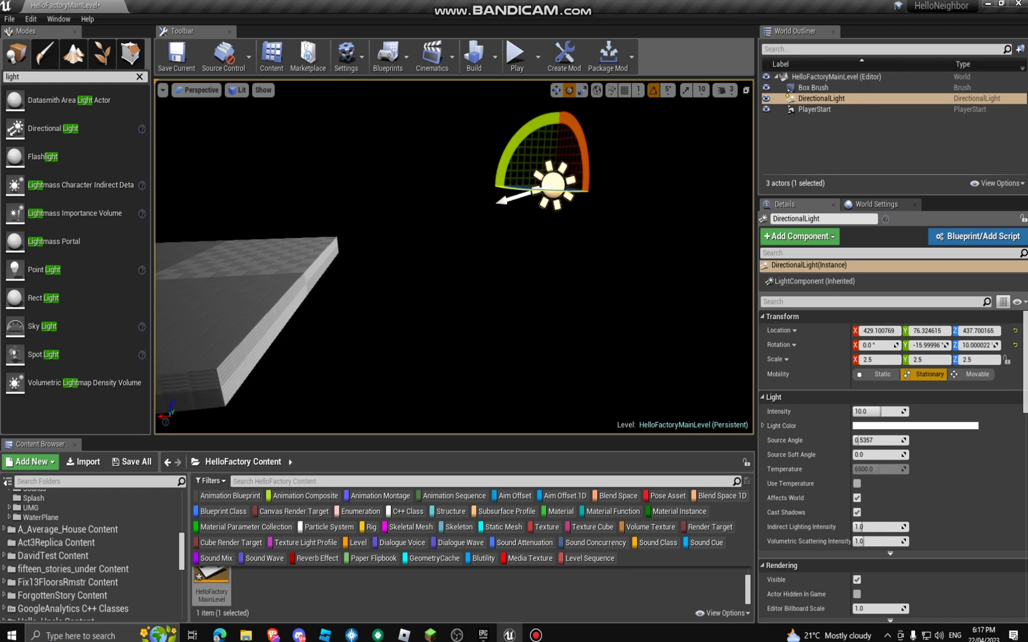
pyautogui.press('w')
pyautogui.moveTo(451, 257); pyautogui.dragTo(377, 289, button='right')
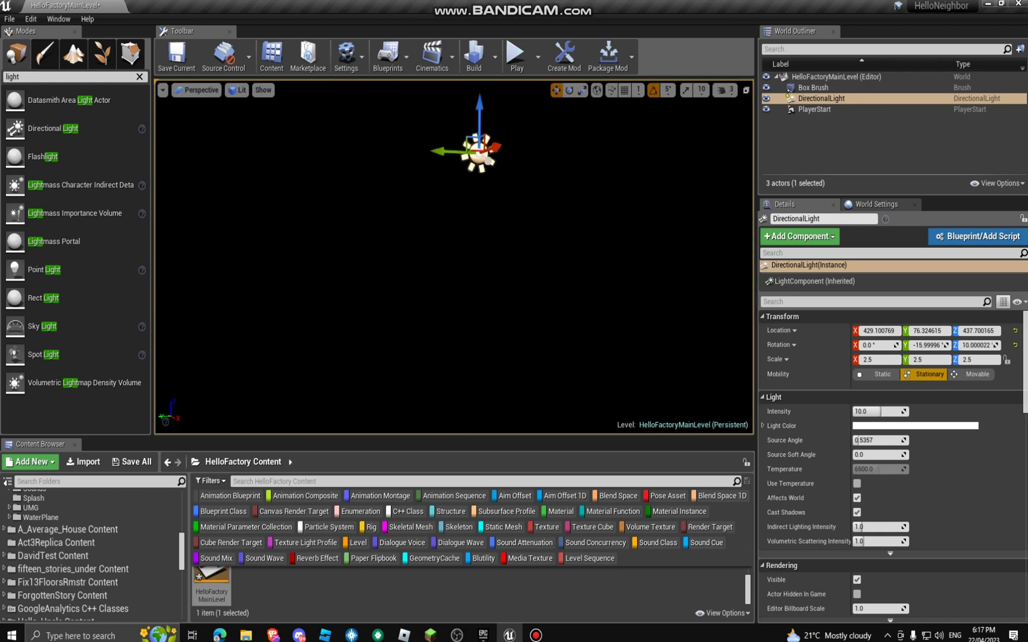
pyautogui.moveTo(377, 241)
pyautogui.mouseDown(button='right')
pyautogui.moveTo(499, 274)
pyautogui.moveTo(402, 289)
pyautogui.moveTo(418, 273)
pyautogui.mouseUp(button='right')
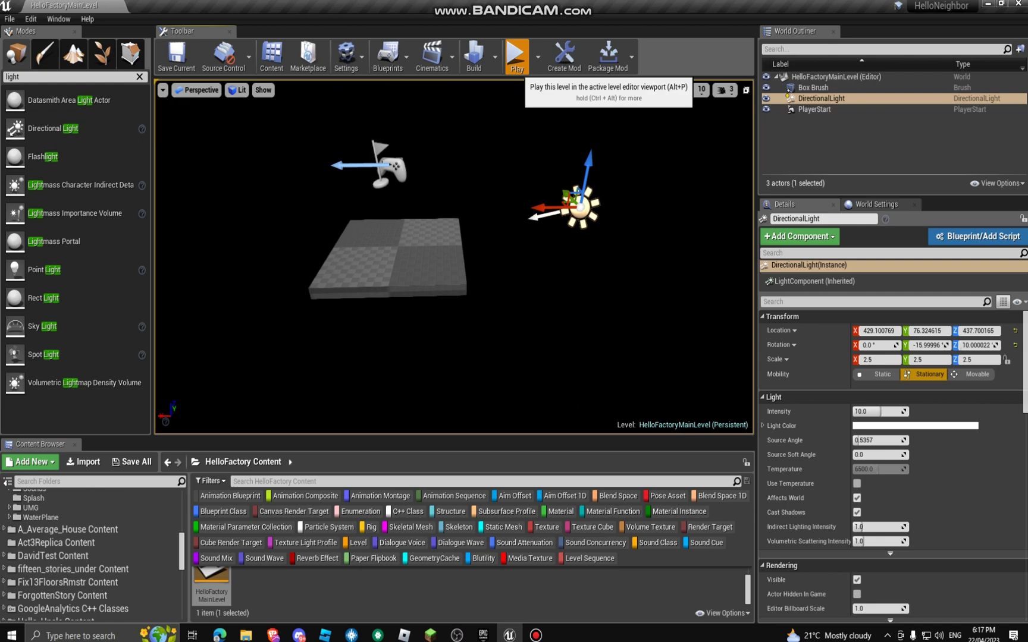
pyautogui.click(536, 635)
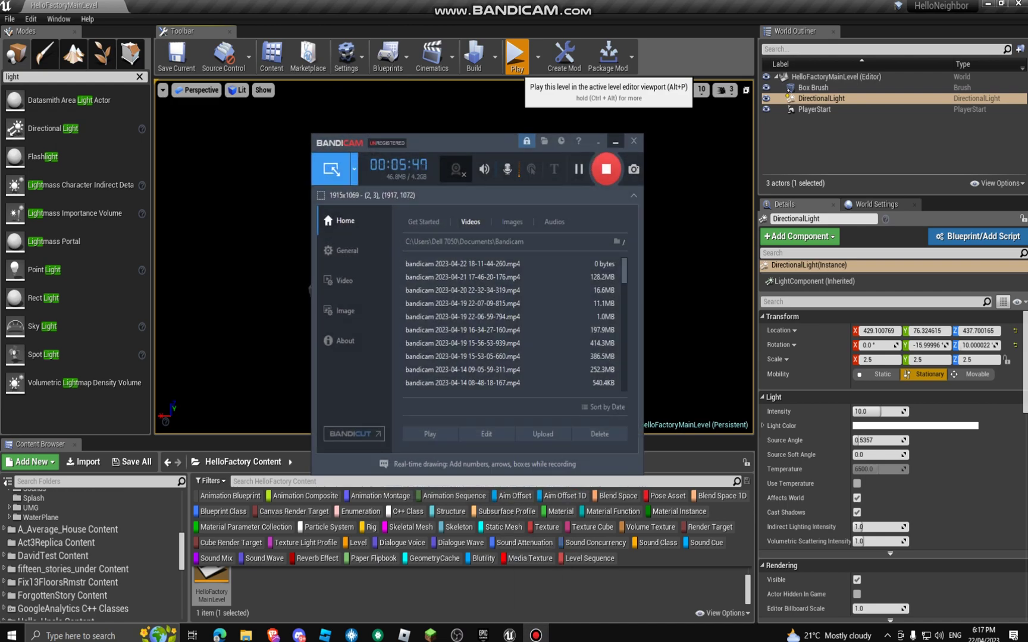
pyautogui.click(536, 635)
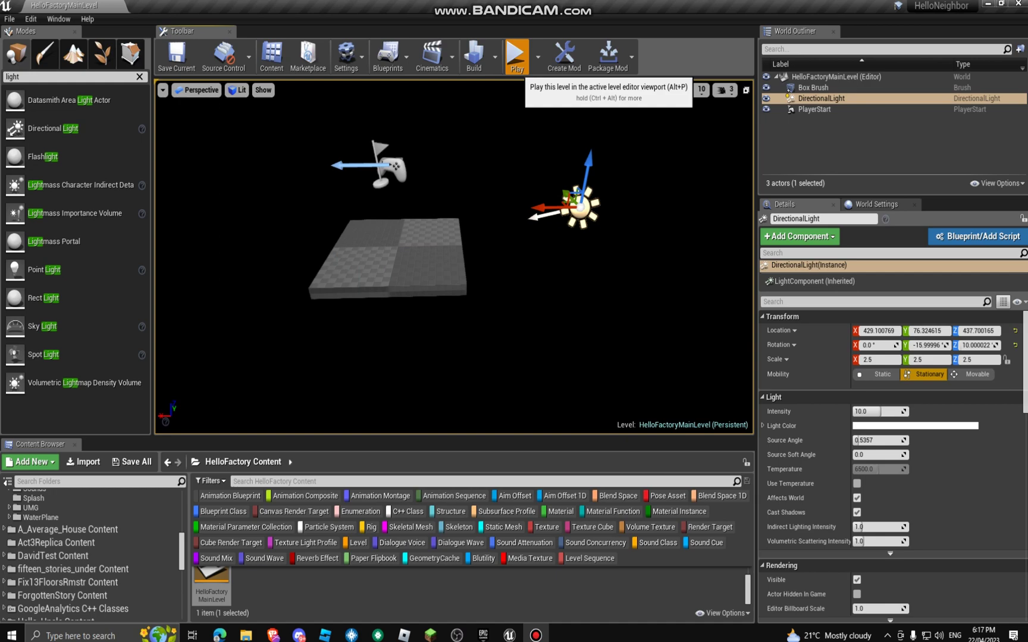
pyautogui.click(517, 55)
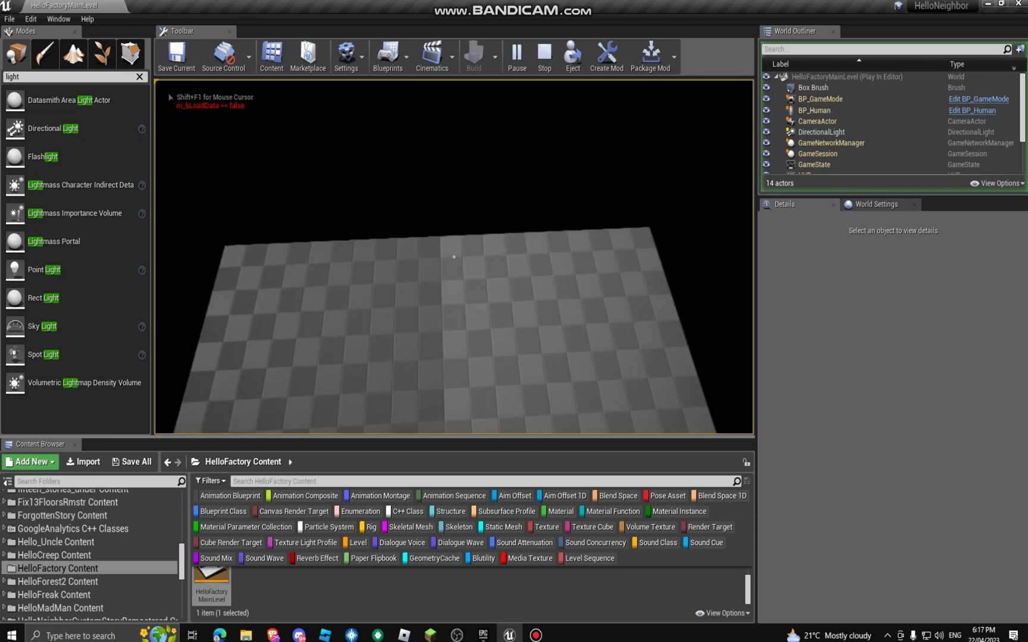
pyautogui.press('F11')
pyautogui.click(514, 322)
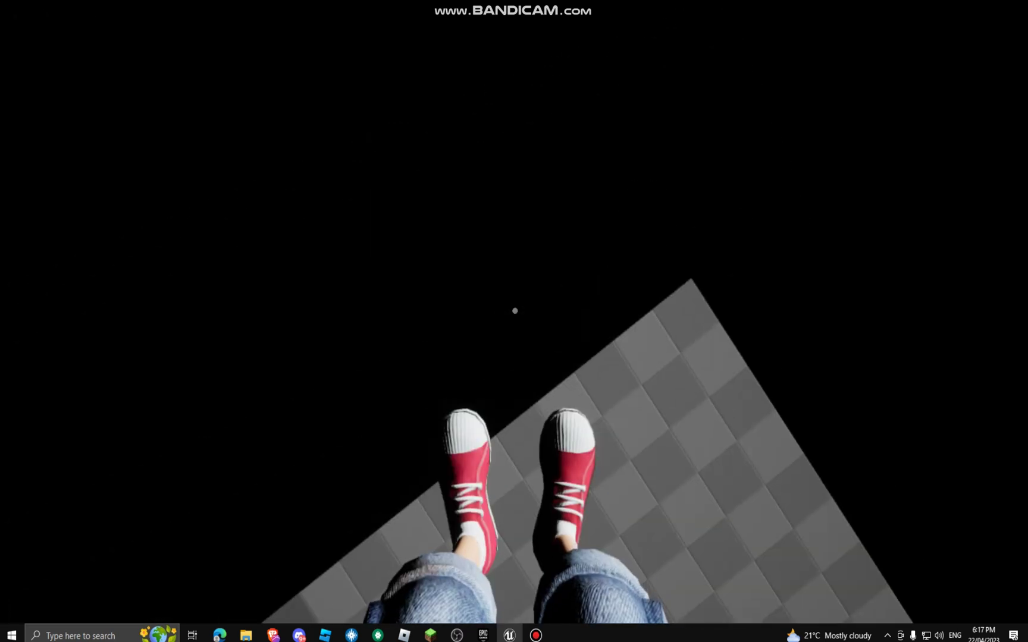
pyautogui.press('Escape')
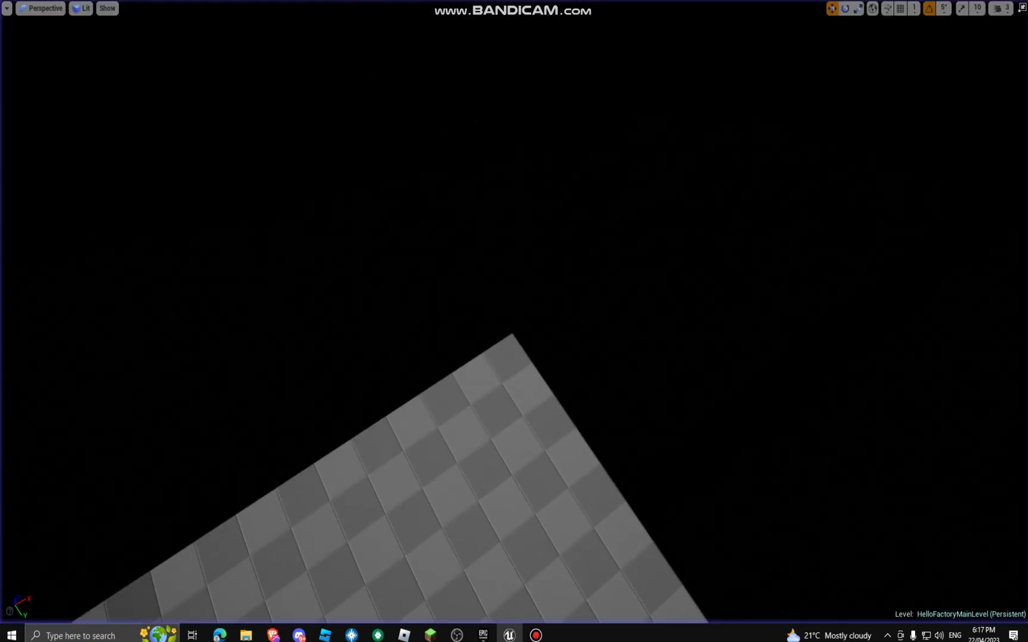
pyautogui.press('F11')
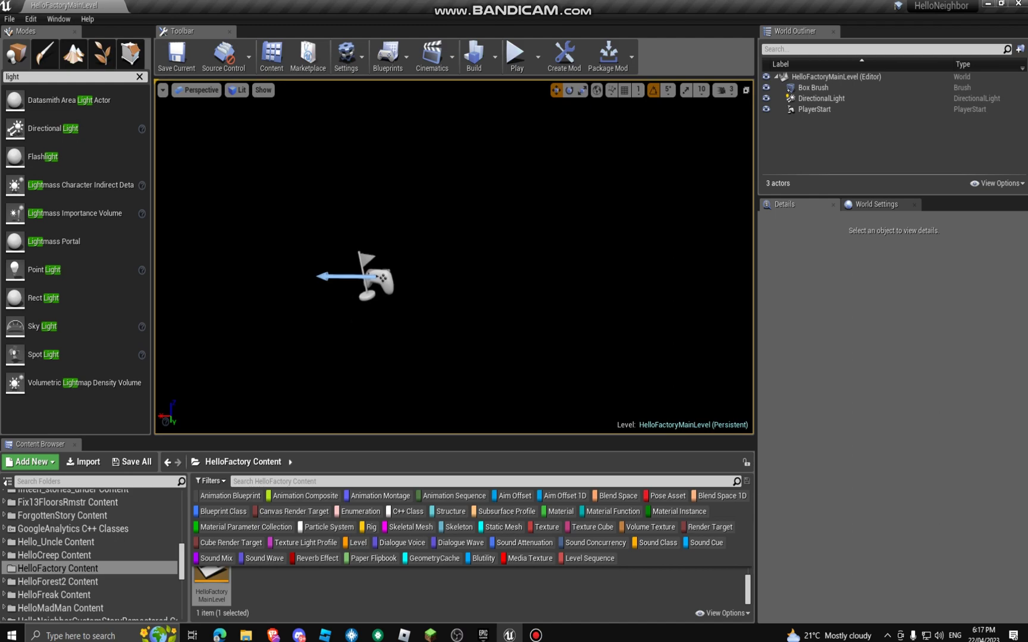
# Clear the 'light' search in Modes so all placeable classes, like Alarm and Banana, appear.
pyautogui.moveTo(454, 265)
pyautogui.mouseDown(button='right')
pyautogui.moveTo(498, 241)
pyautogui.moveTo(462, 261)
pyautogui.mouseUp(button='right')
pyautogui.click(72, 76)
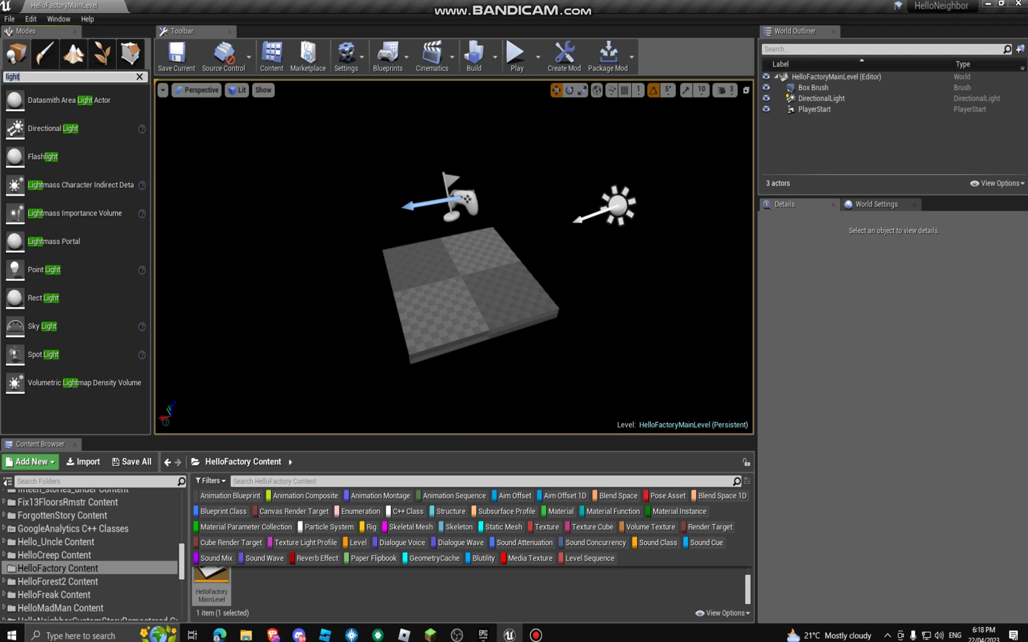
pyautogui.click(139, 77)
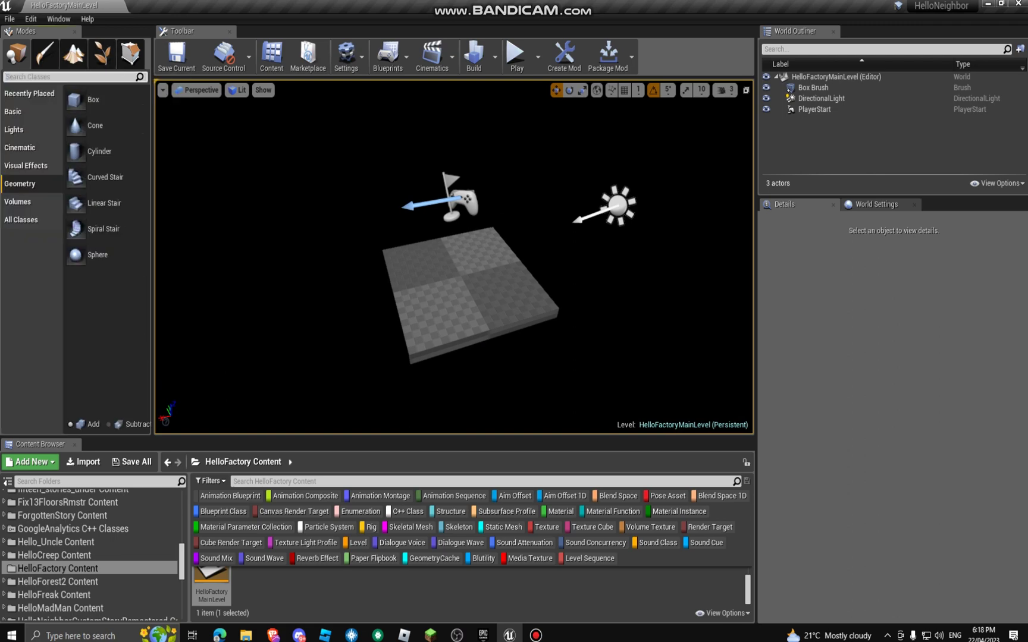
pyautogui.scroll(-4, 105, 257)
pyautogui.scroll(-4, 104, 257)
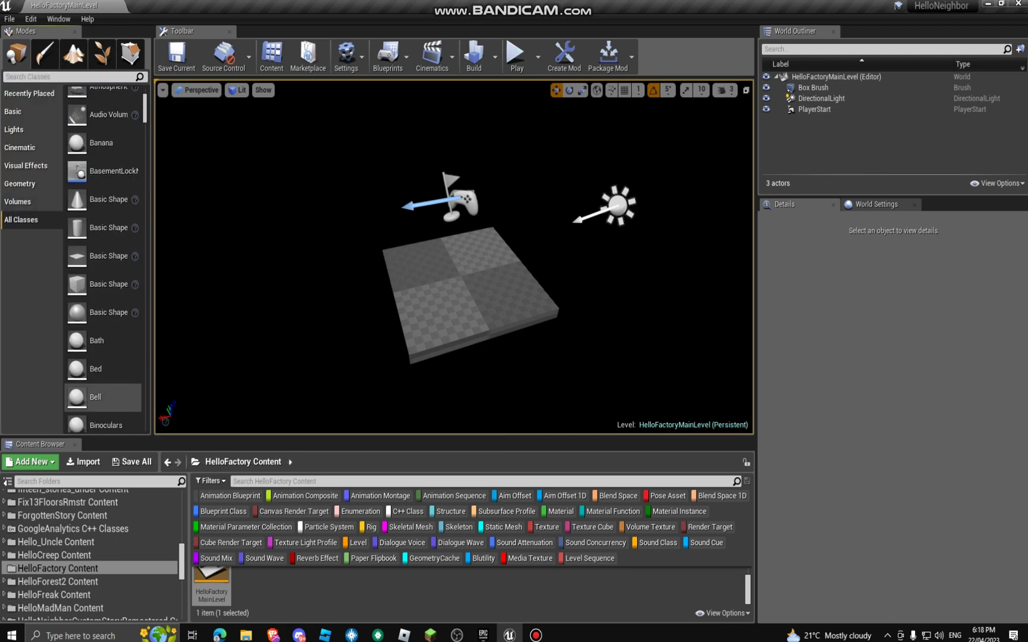
pyautogui.scroll(3, 105, 394)
pyautogui.scroll(5, 104, 321)
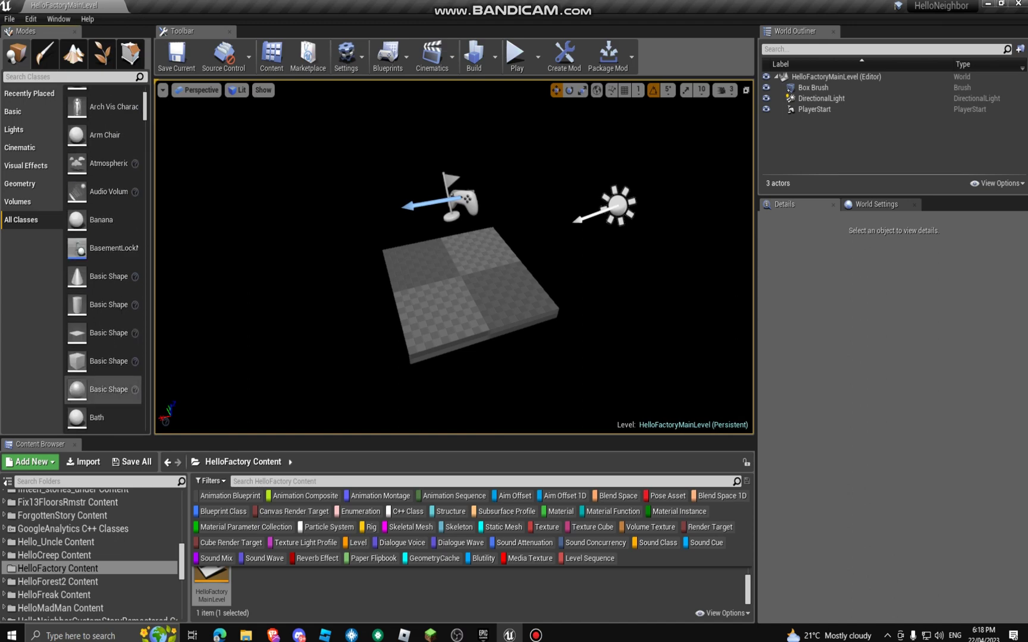
pyautogui.scroll(3, 105, 377)
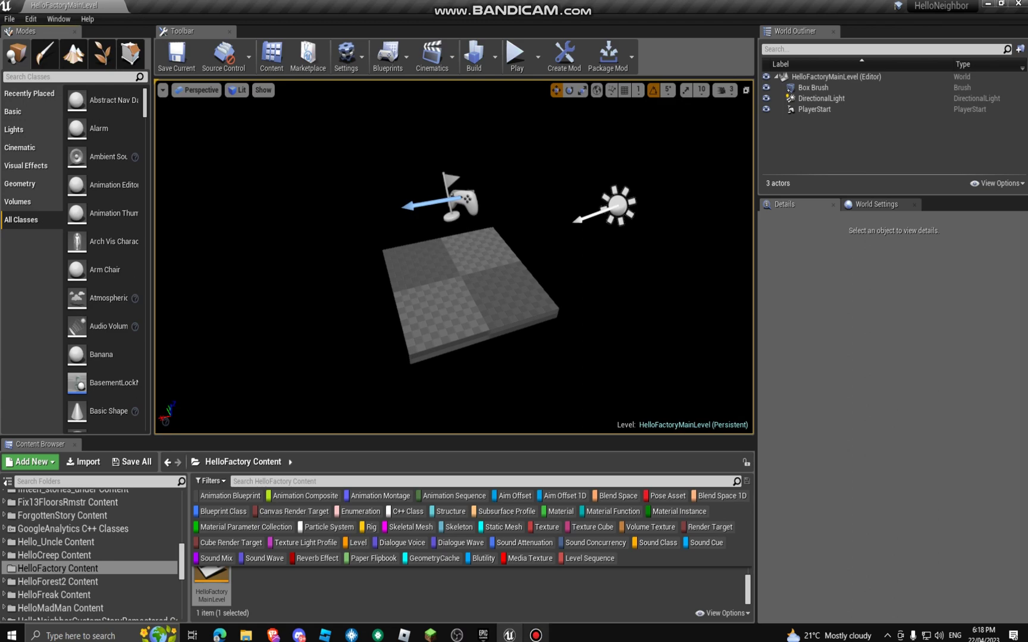
pyautogui.click(536, 635)
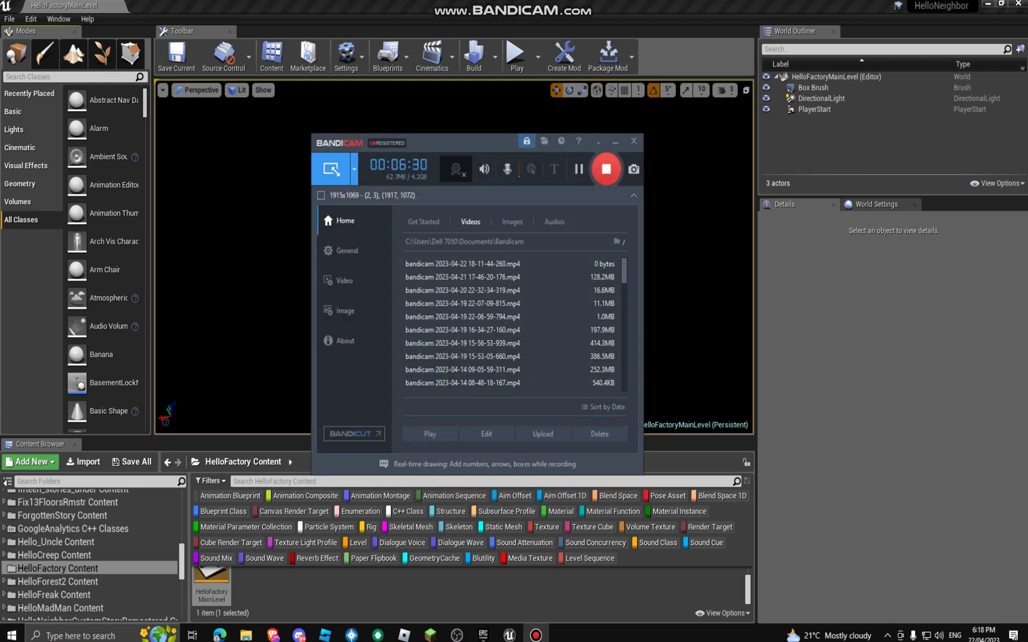